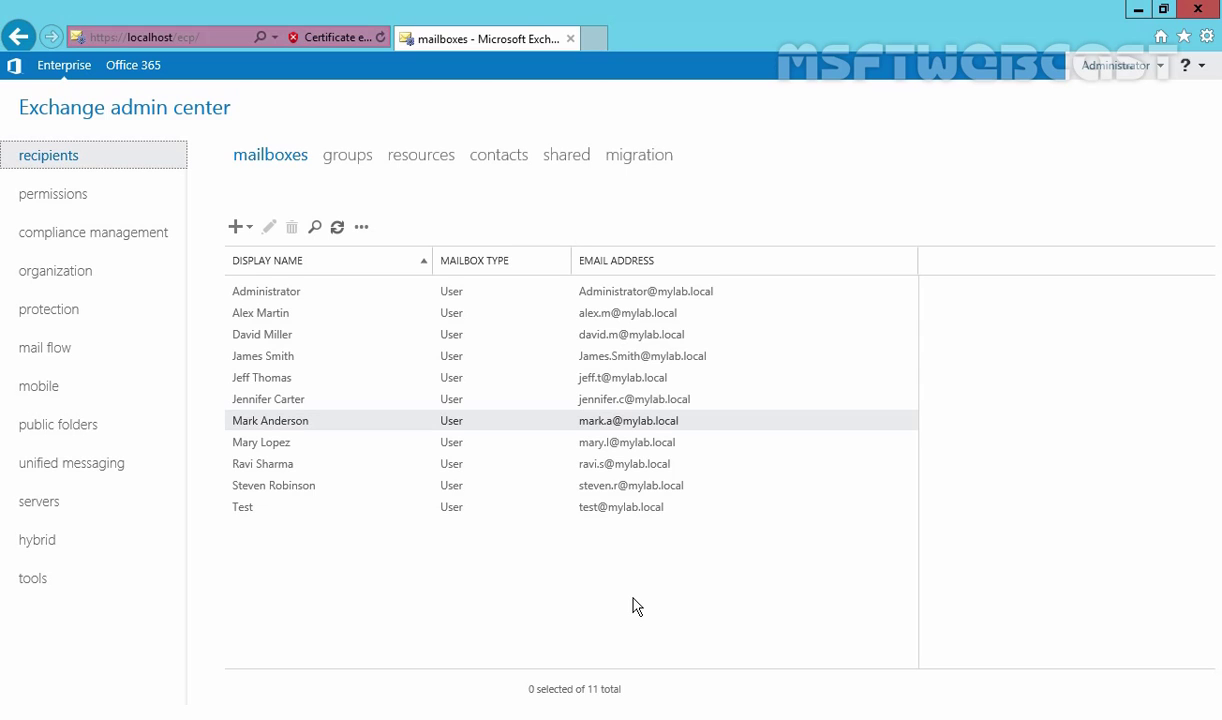
Step: View the Administrator mailbox's details, then switch to the mail flow section
click(631, 294)
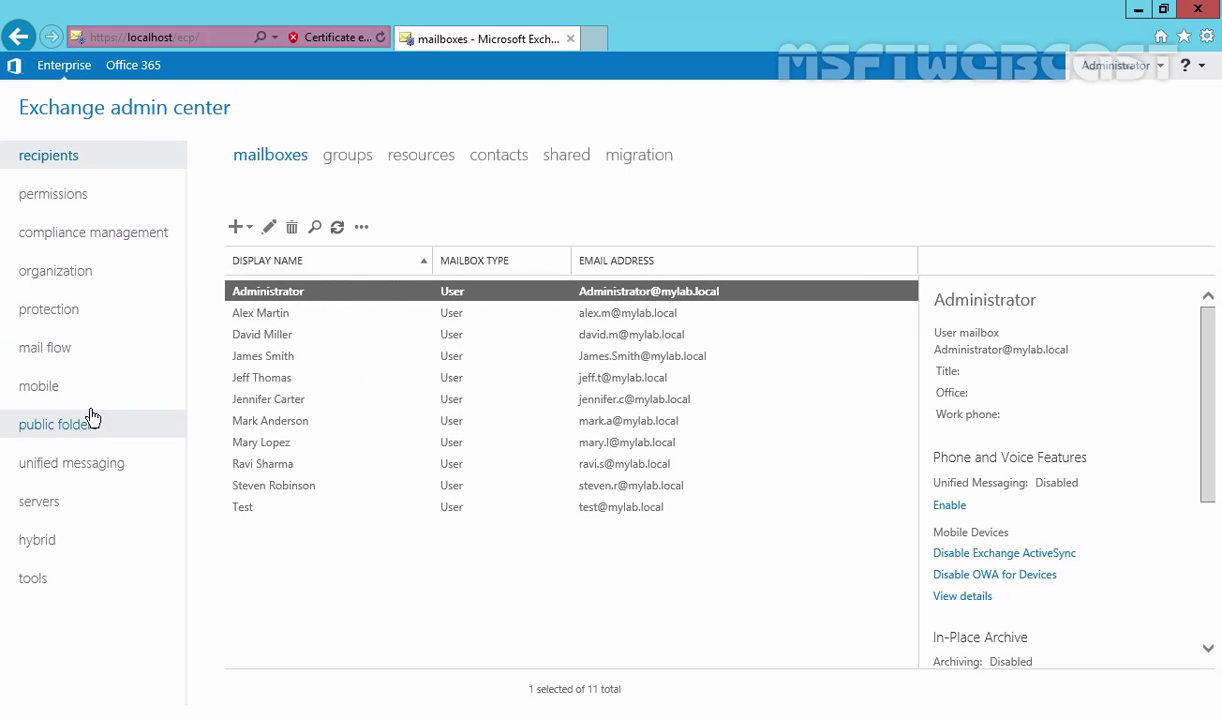
click(33, 358)
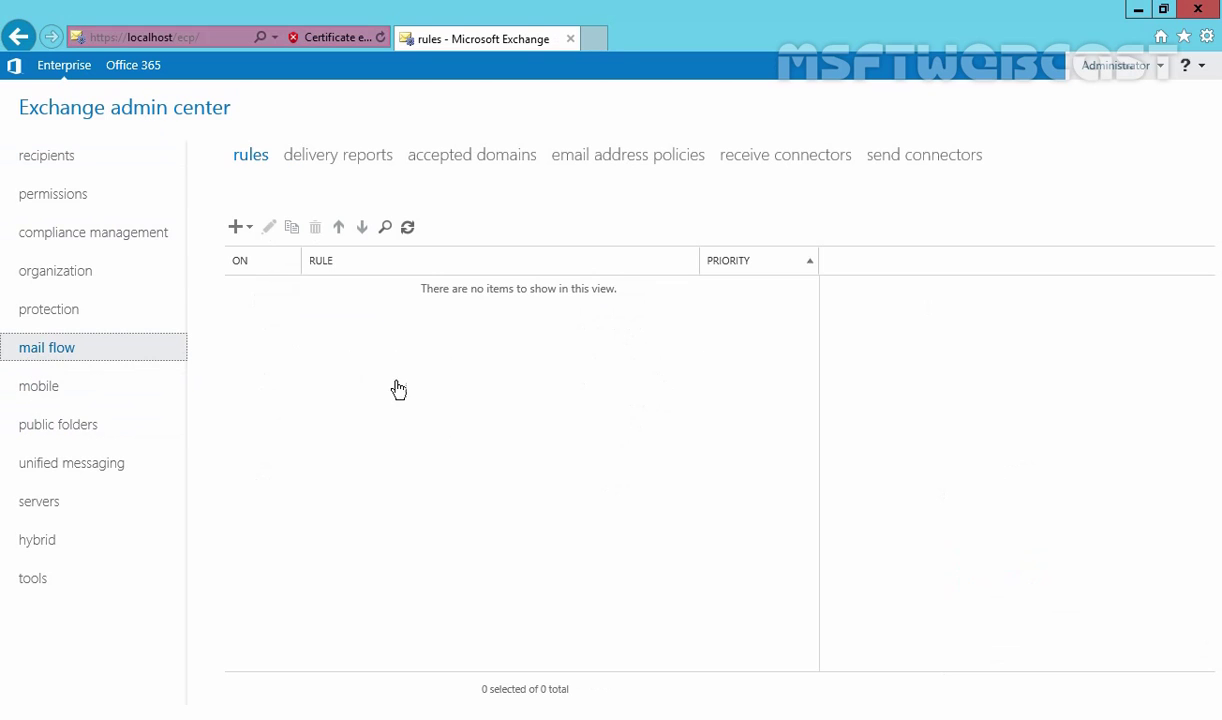
click(591, 157)
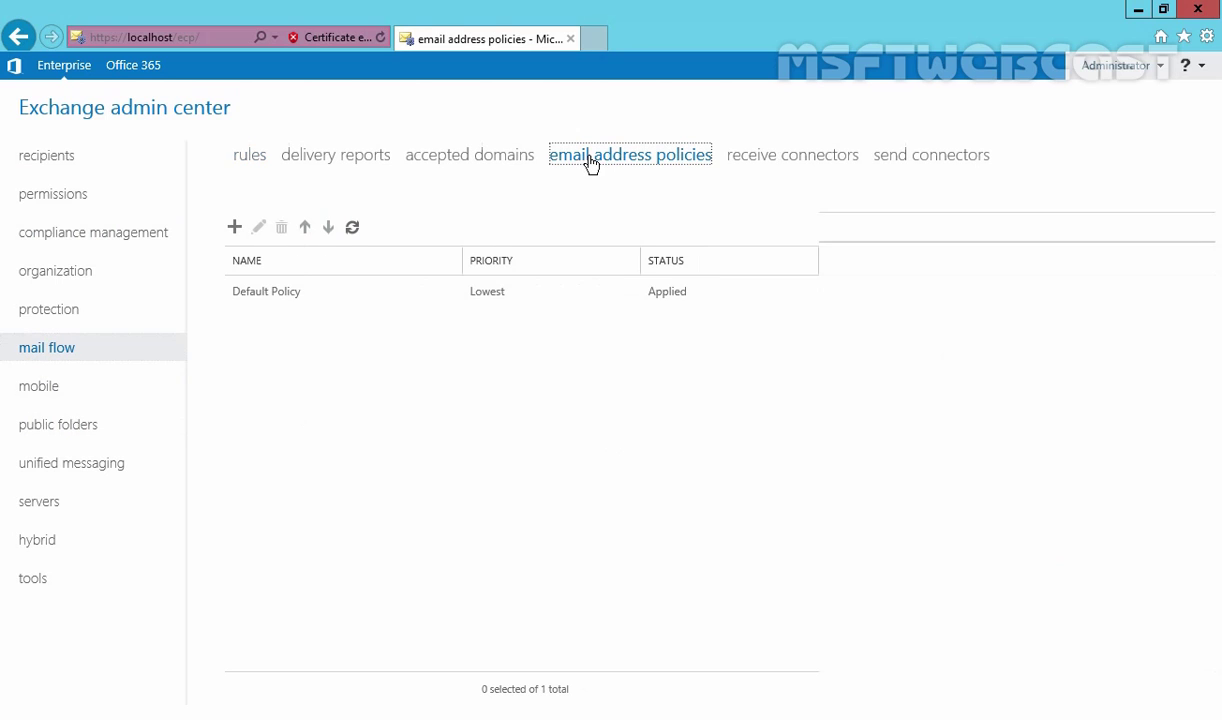
click(259, 303)
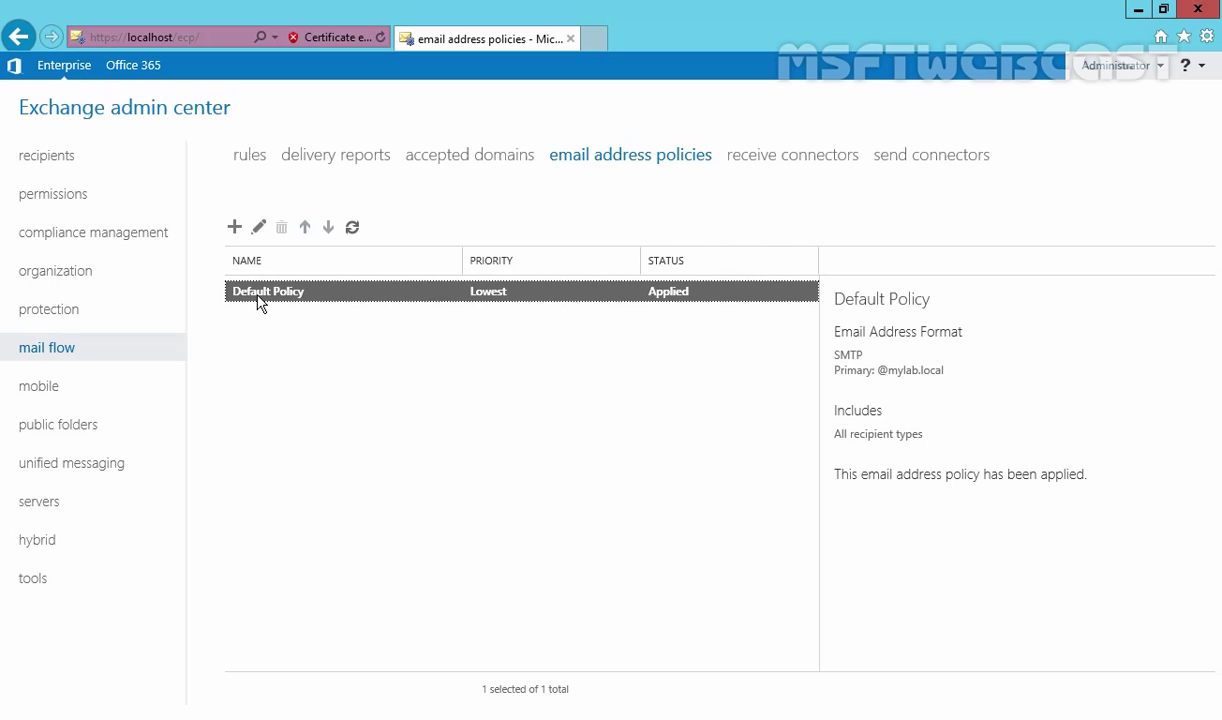
click(259, 227)
click(252, 196)
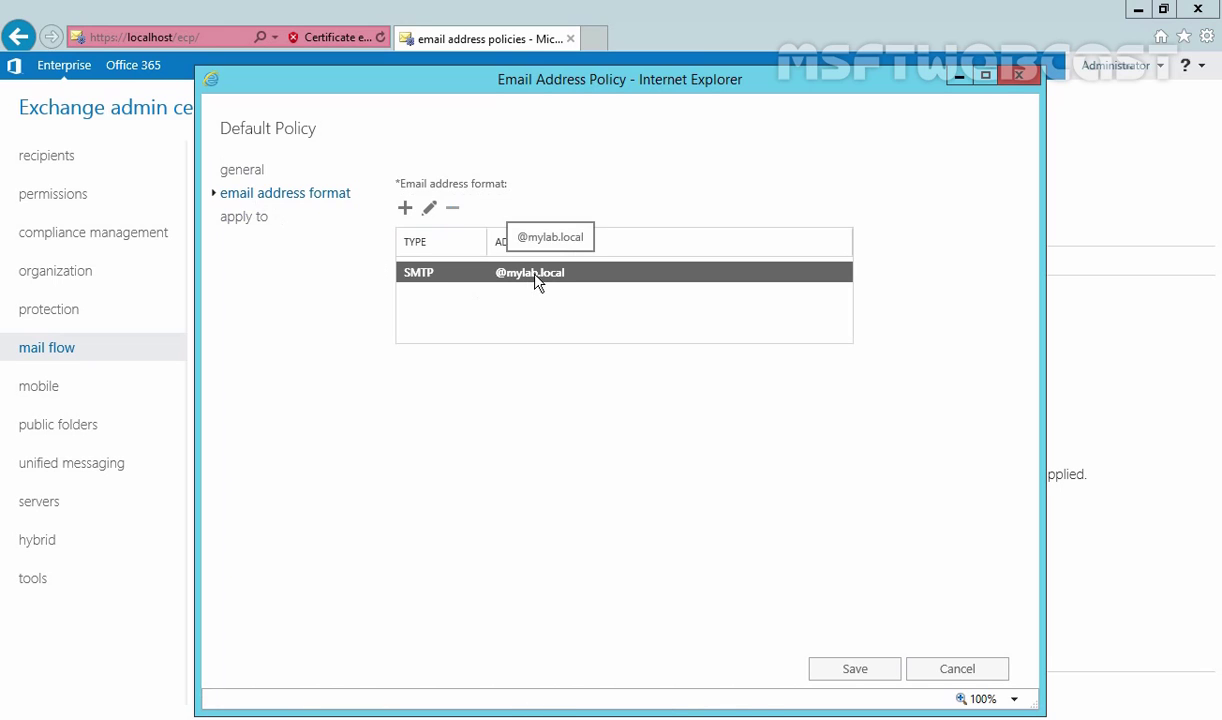
click(429, 212)
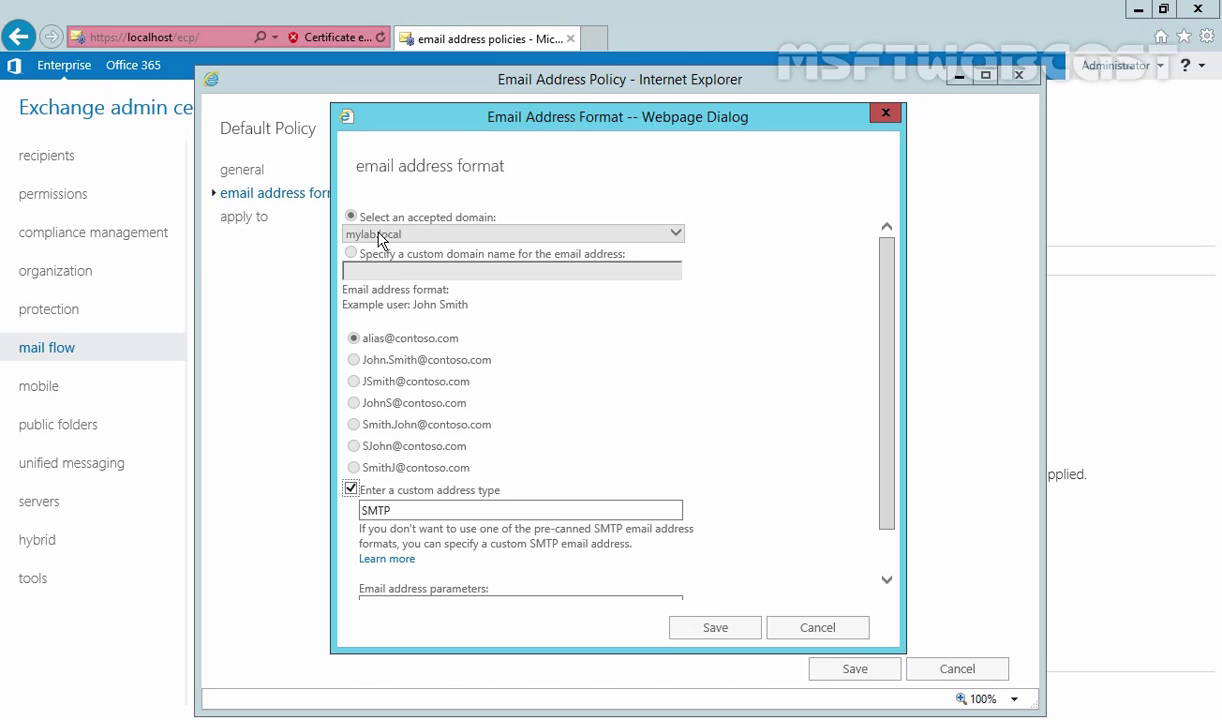
click(720, 628)
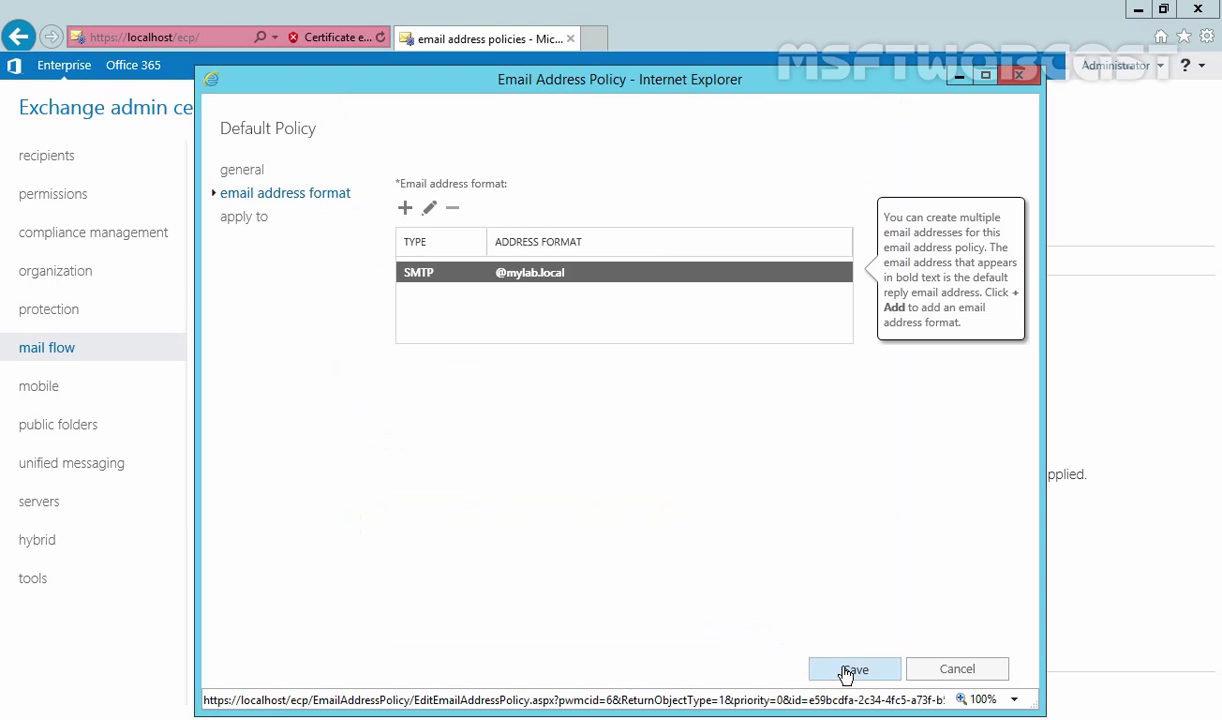
click(846, 672)
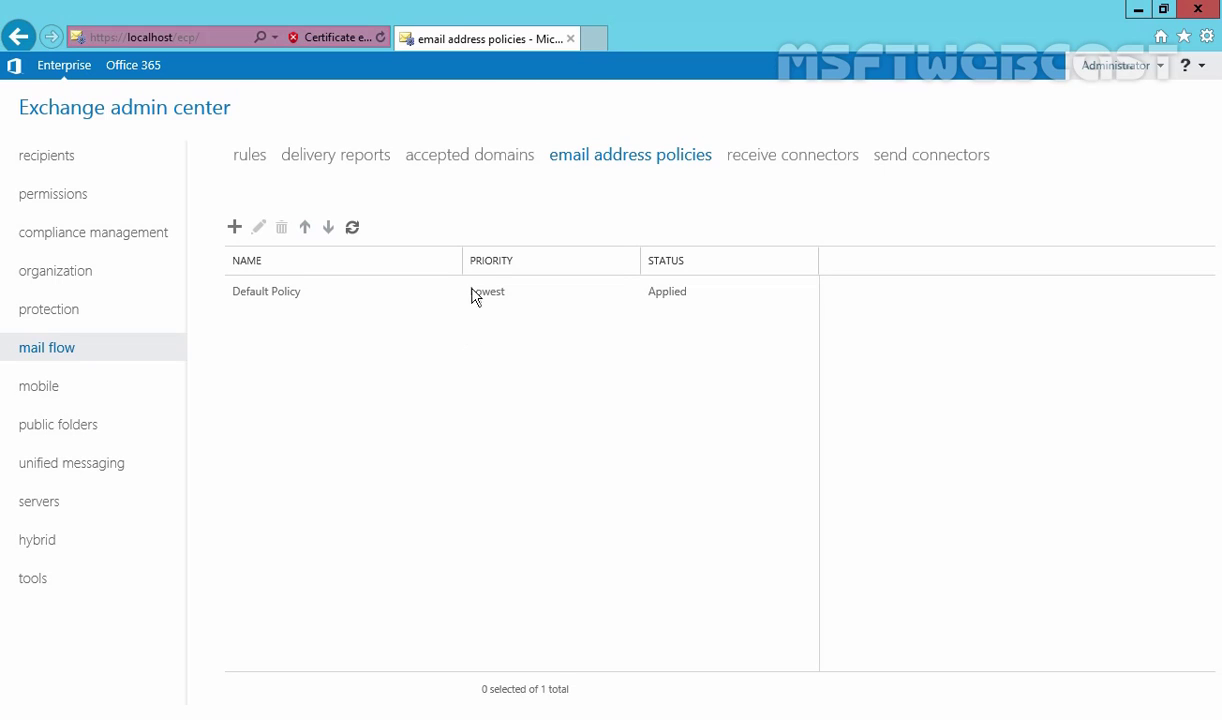
Step: Confirm mylab.video is an accepted domain, then start a new email address policy
click(431, 155)
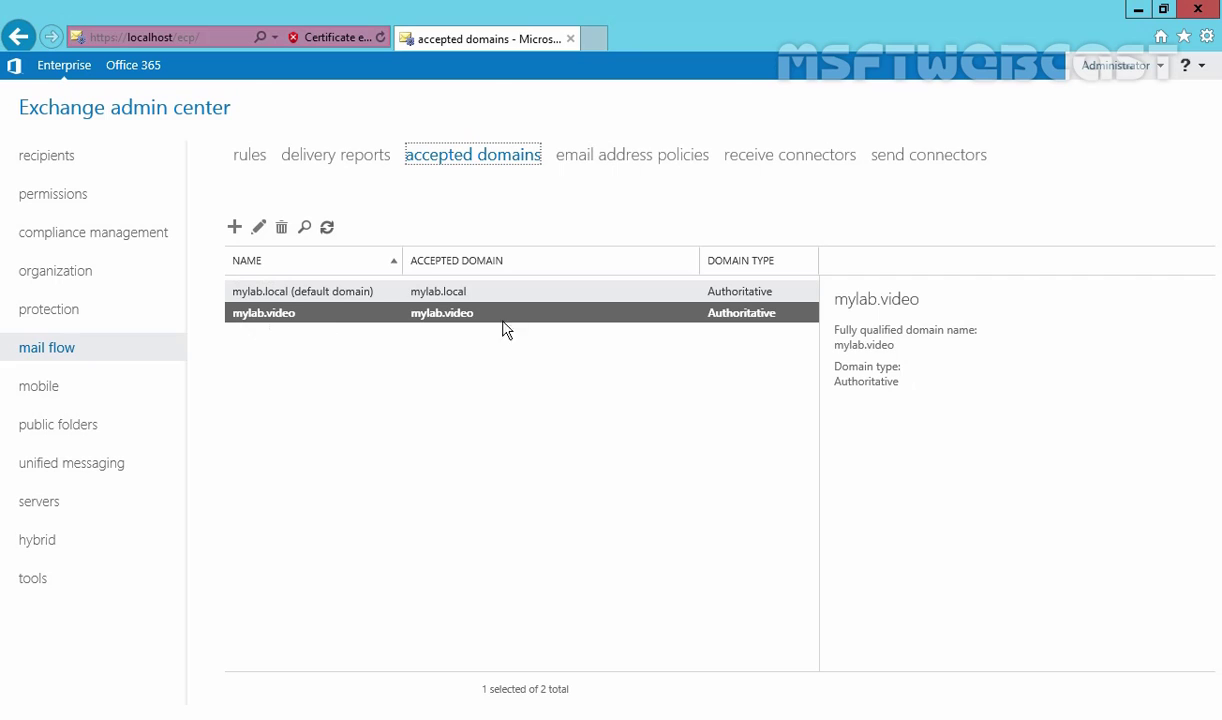
click(605, 166)
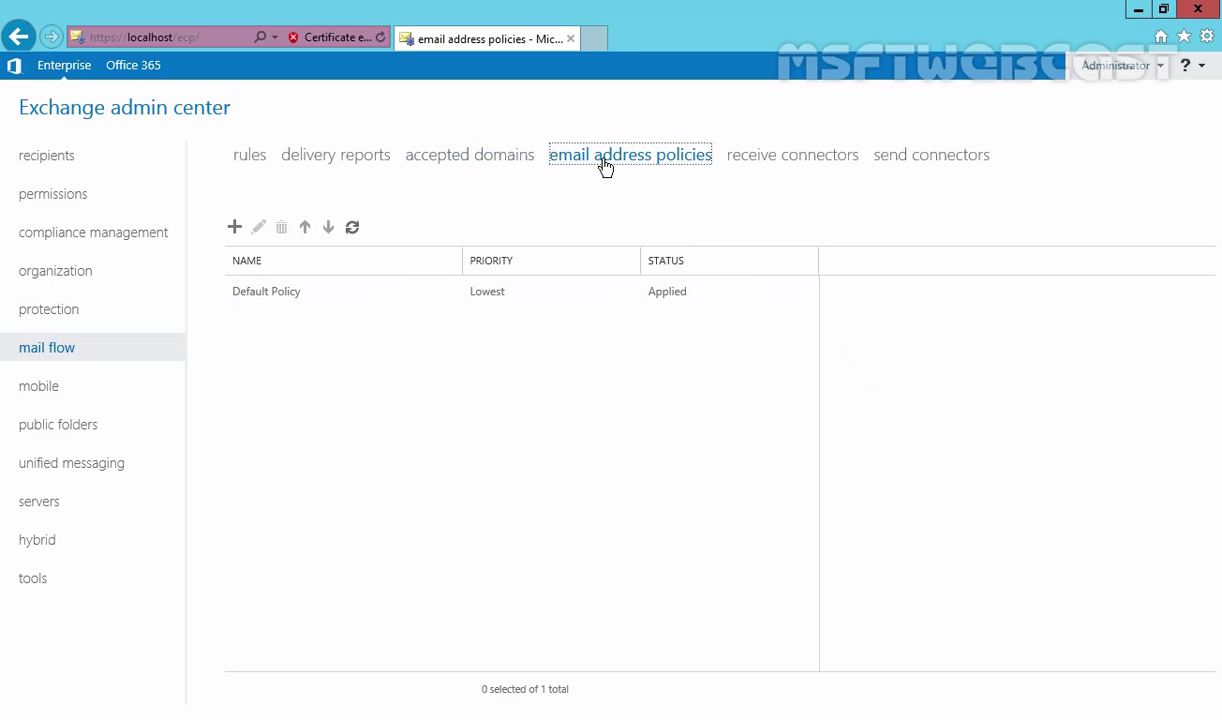
click(235, 228)
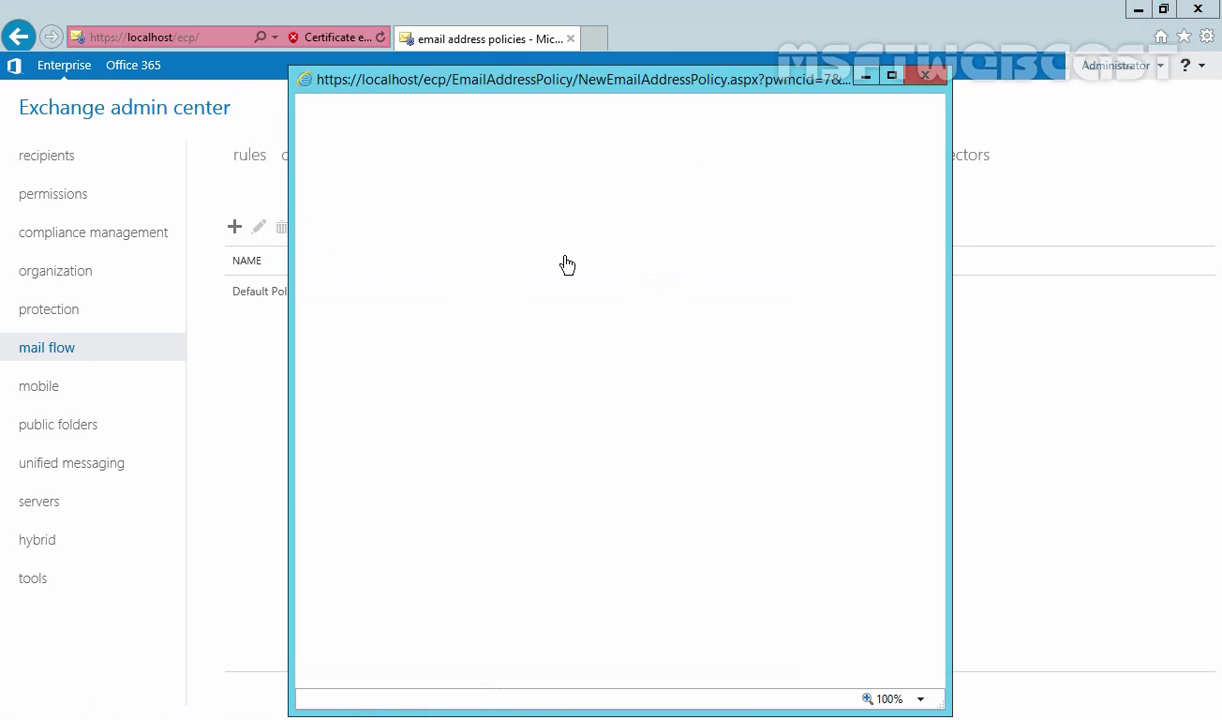
text(mylab.video)
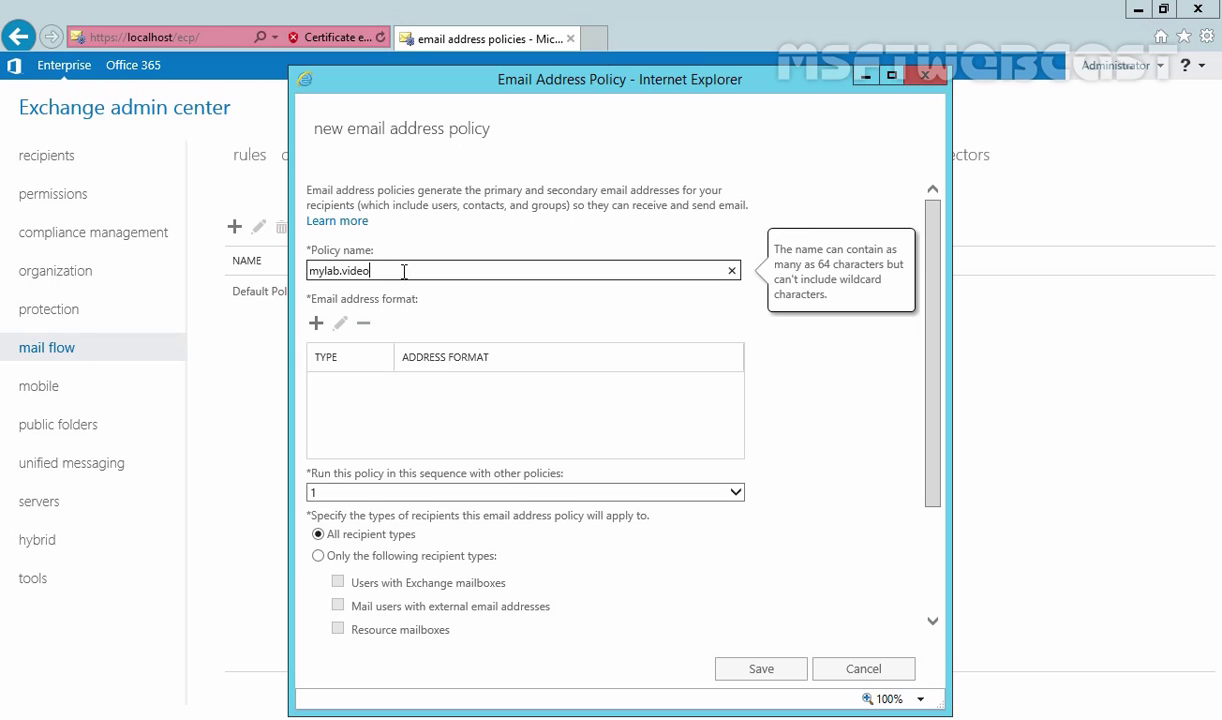
click(316, 325)
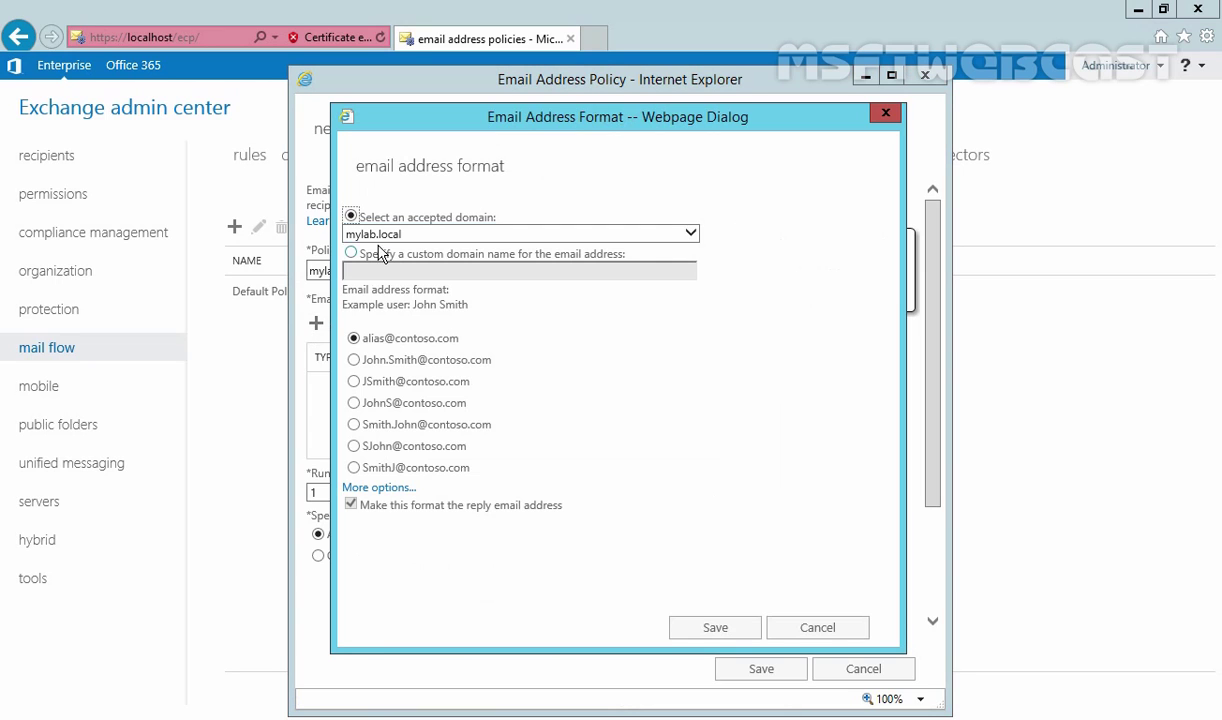
click(356, 236)
click(356, 247)
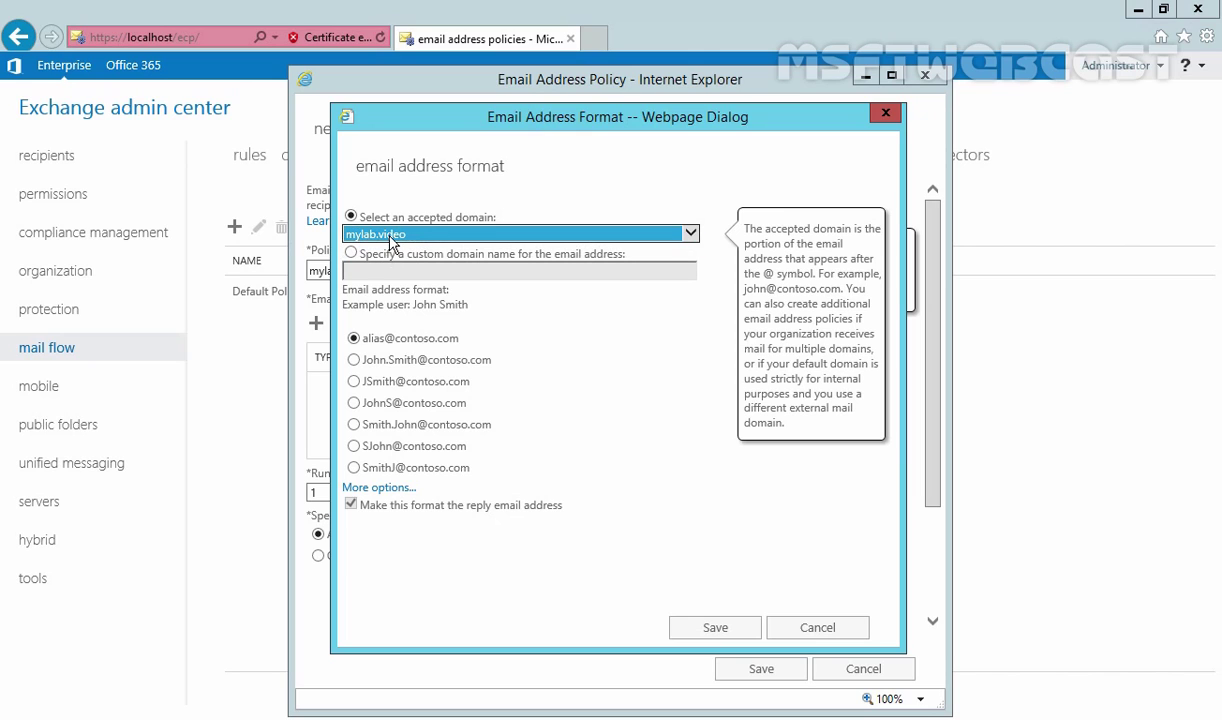
click(355, 362)
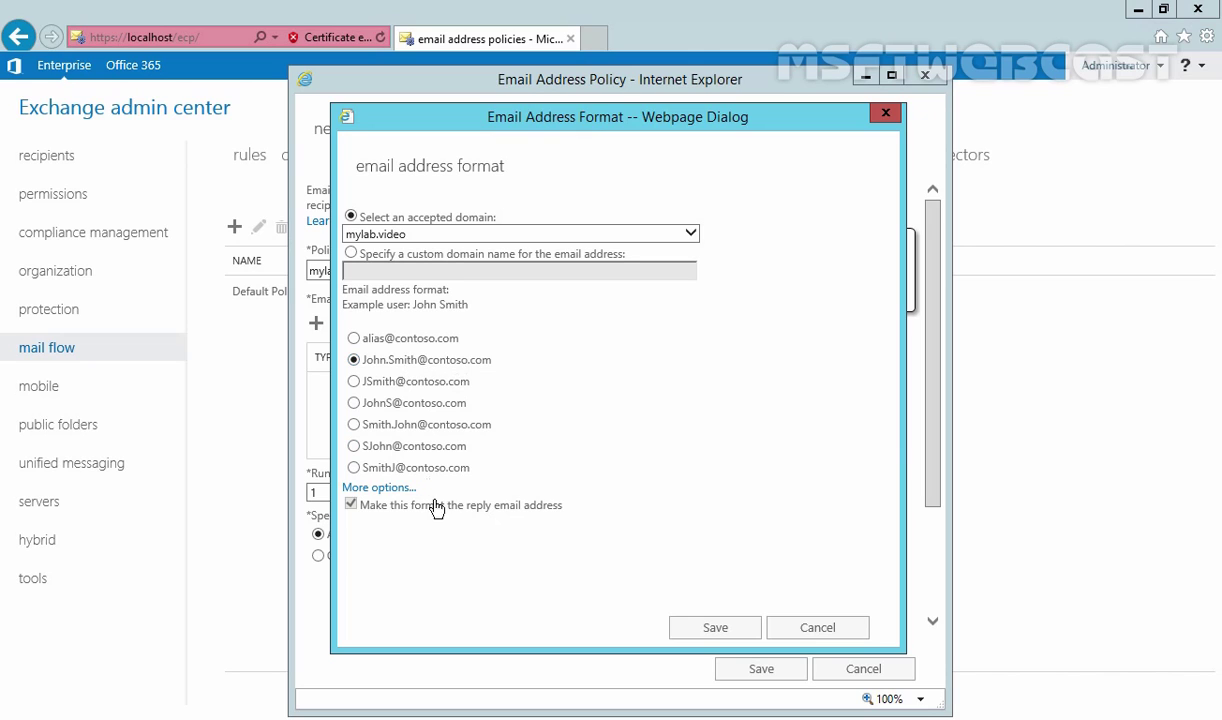
click(372, 488)
scroll(392, 505, down, 1)
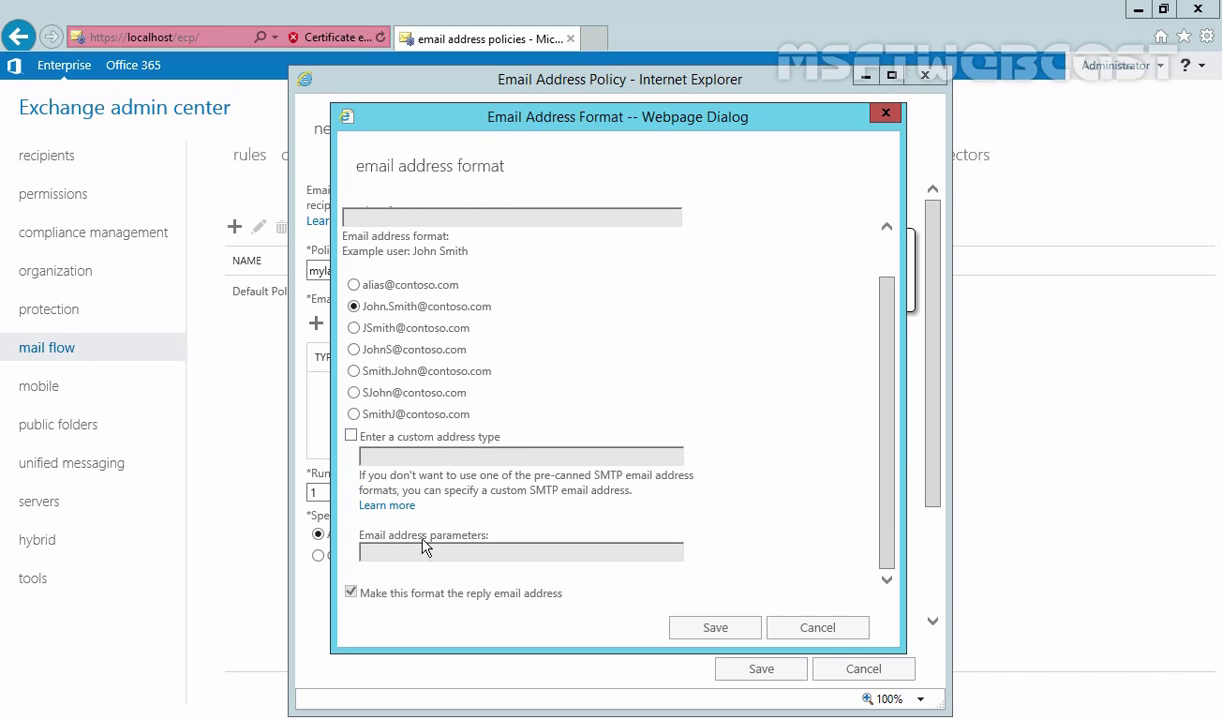
scroll(710, 573, up, 1)
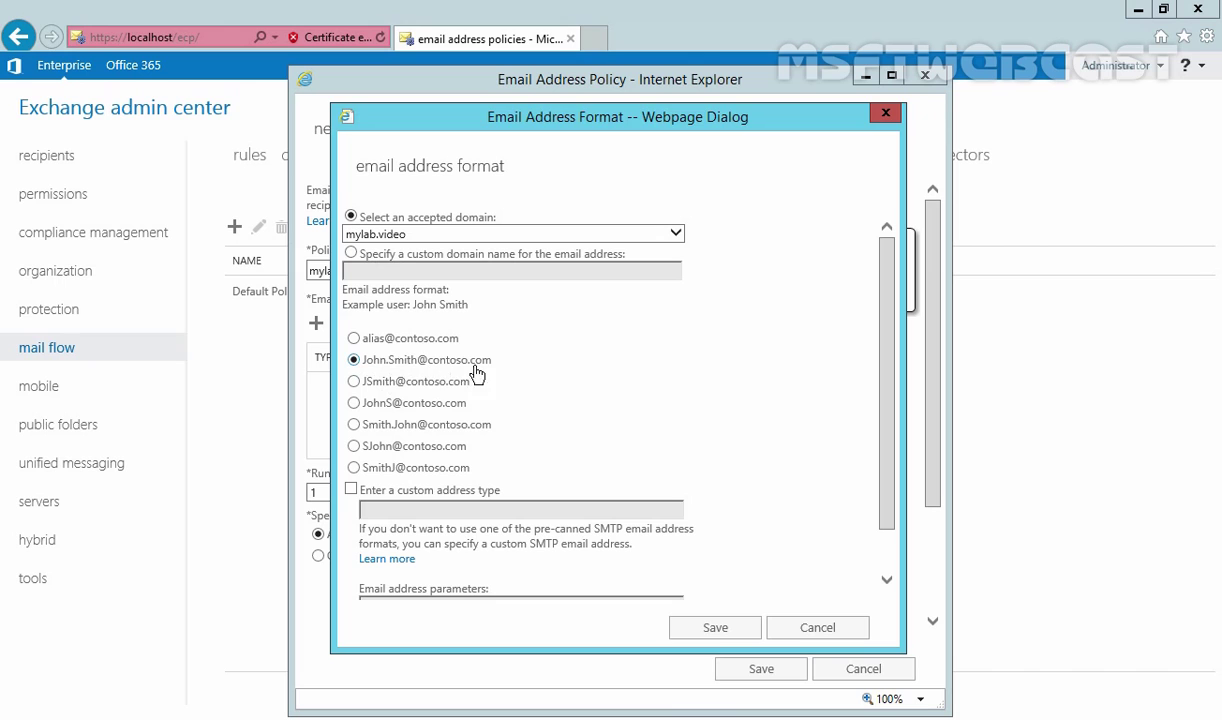
click(718, 630)
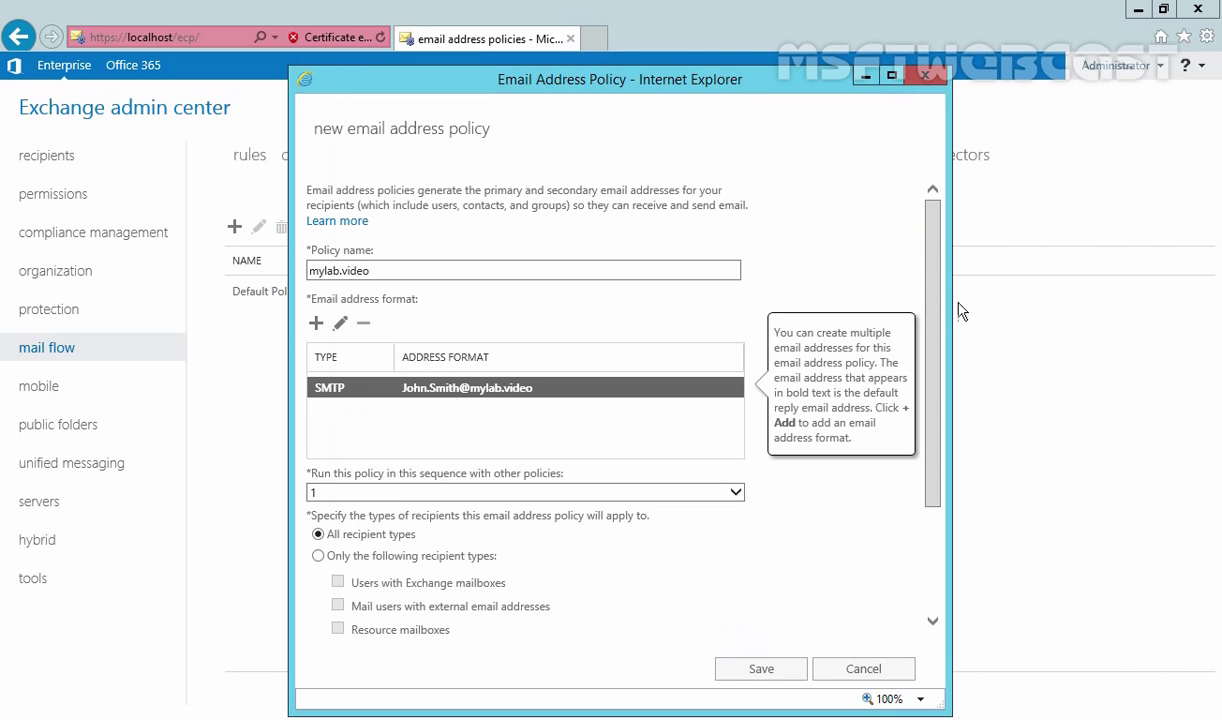
Step: Limit mylab.video to Exchange mailbox users, resource mailboxes and mail-enabled groups, then add a rule
drag(937, 287, 933, 409)
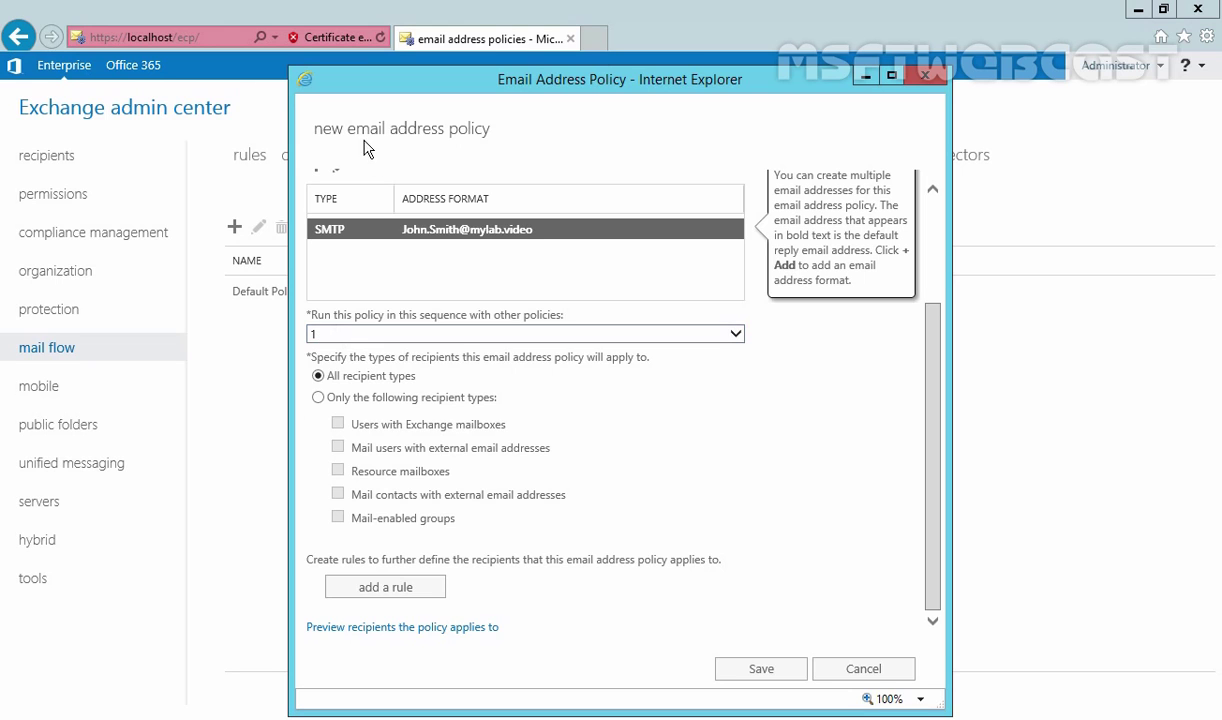
triple_click(646, 128)
drag(310, 92, 605, 96)
drag(710, 88, 325, 88)
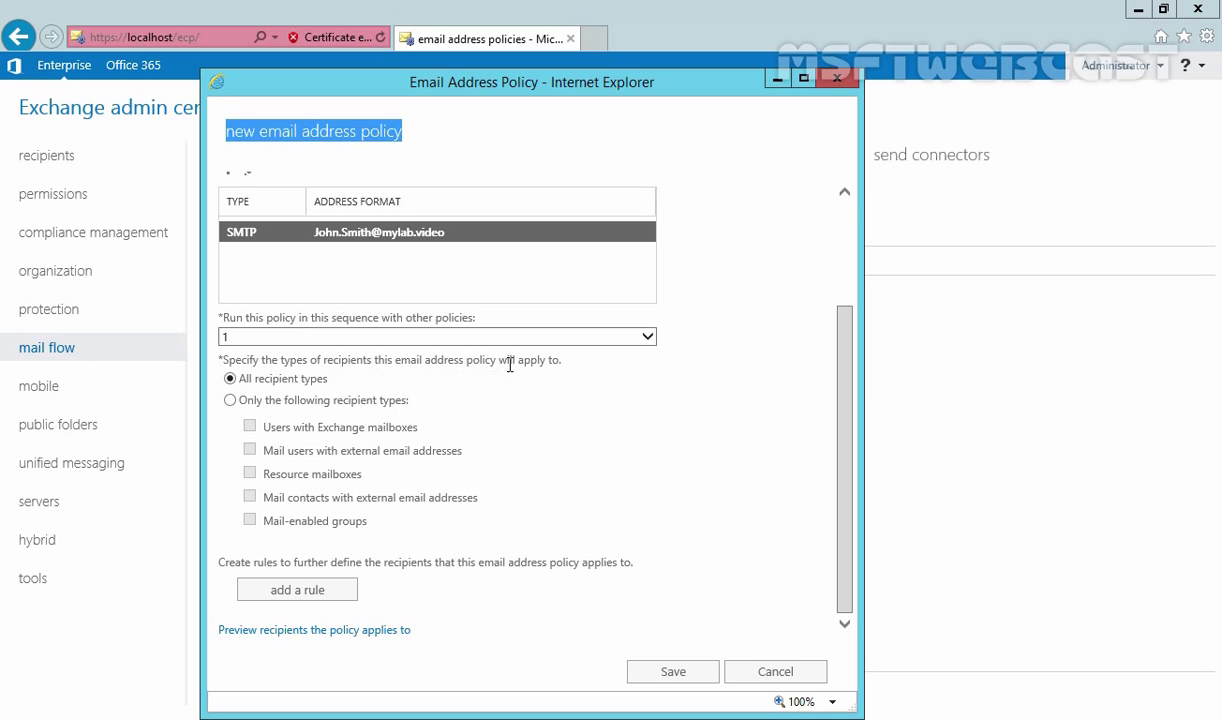
click(230, 401)
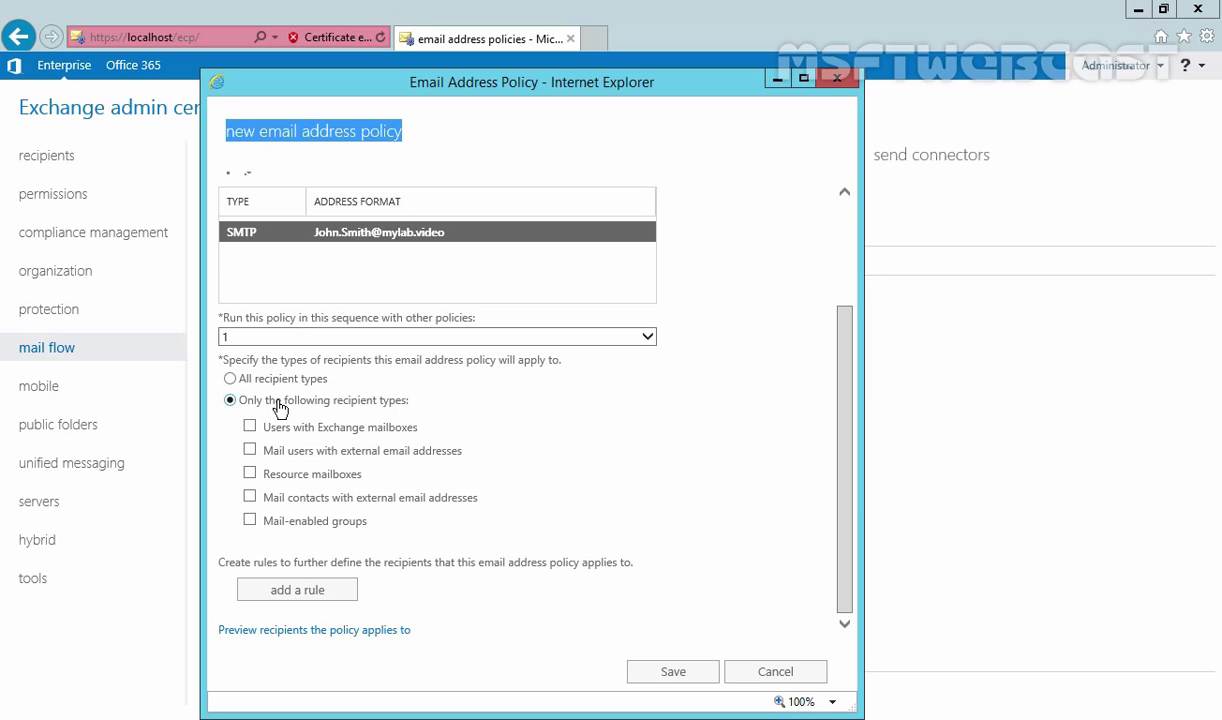
click(250, 430)
click(250, 474)
click(250, 522)
drag(440, 90, 434, 50)
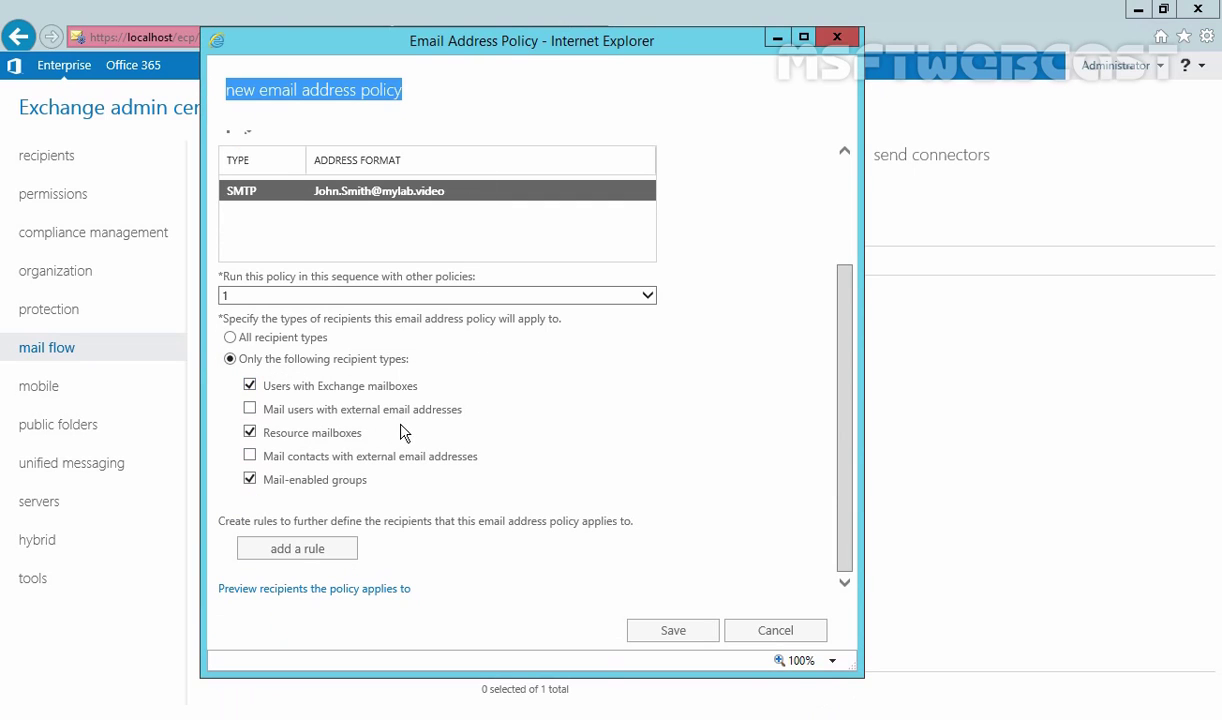
click(316, 549)
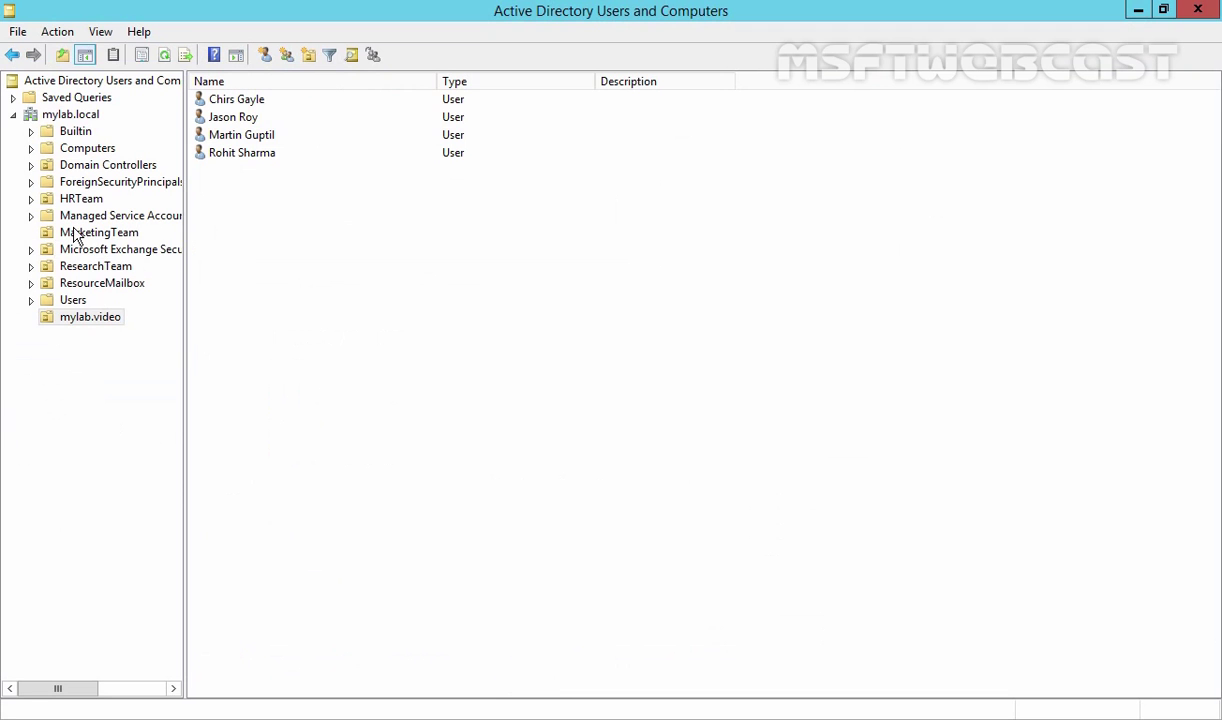
Step: Inspect the four user accounts in the mylab.video OU in Active Directory Users and Computers
click(74, 320)
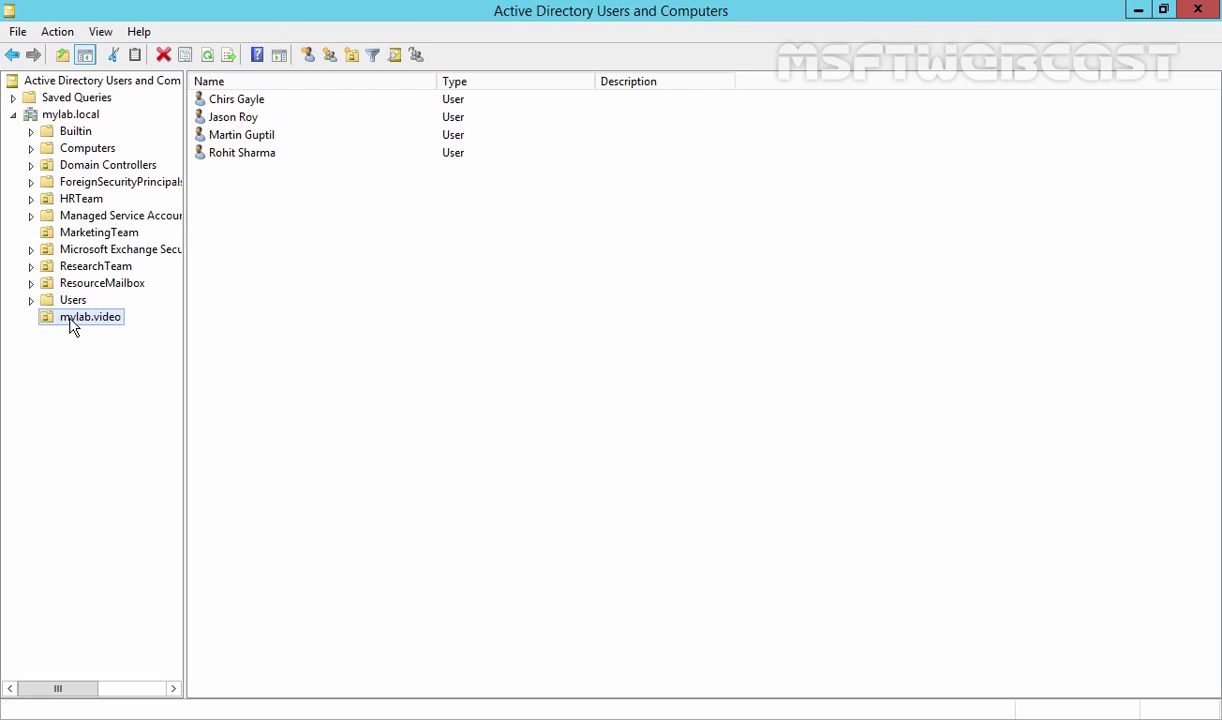
drag(412, 246, 224, 92)
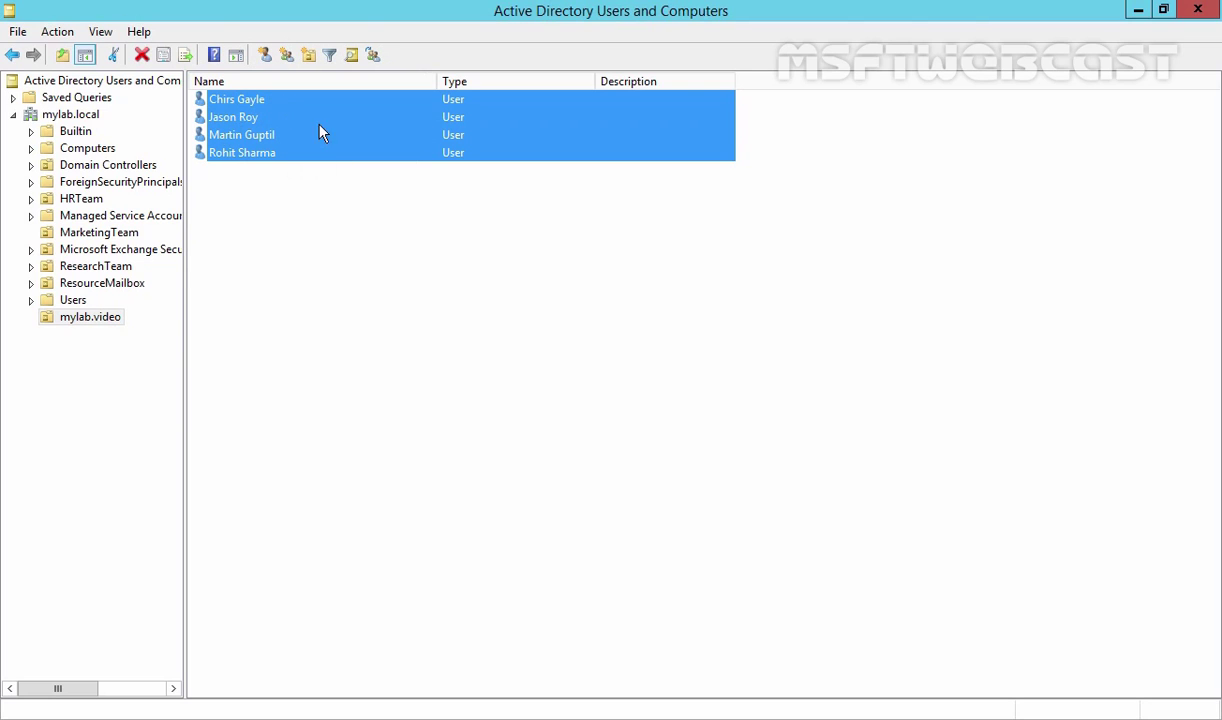
click(88, 316)
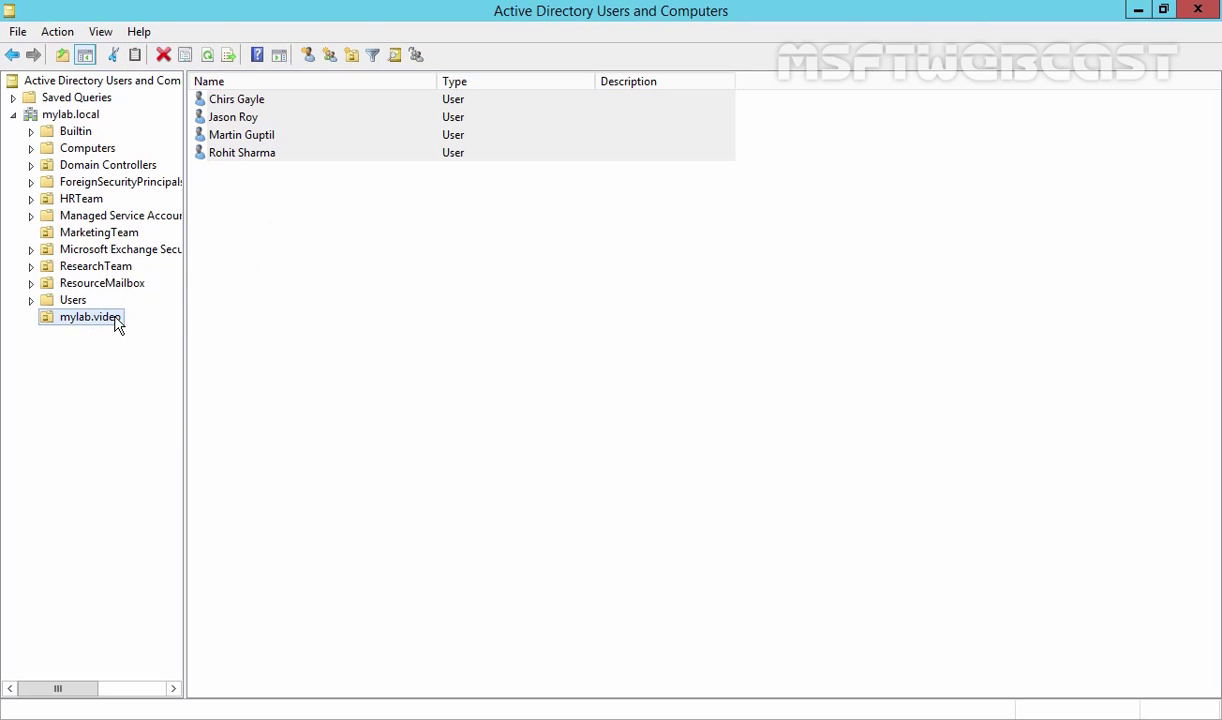
drag(460, 270, 213, 95)
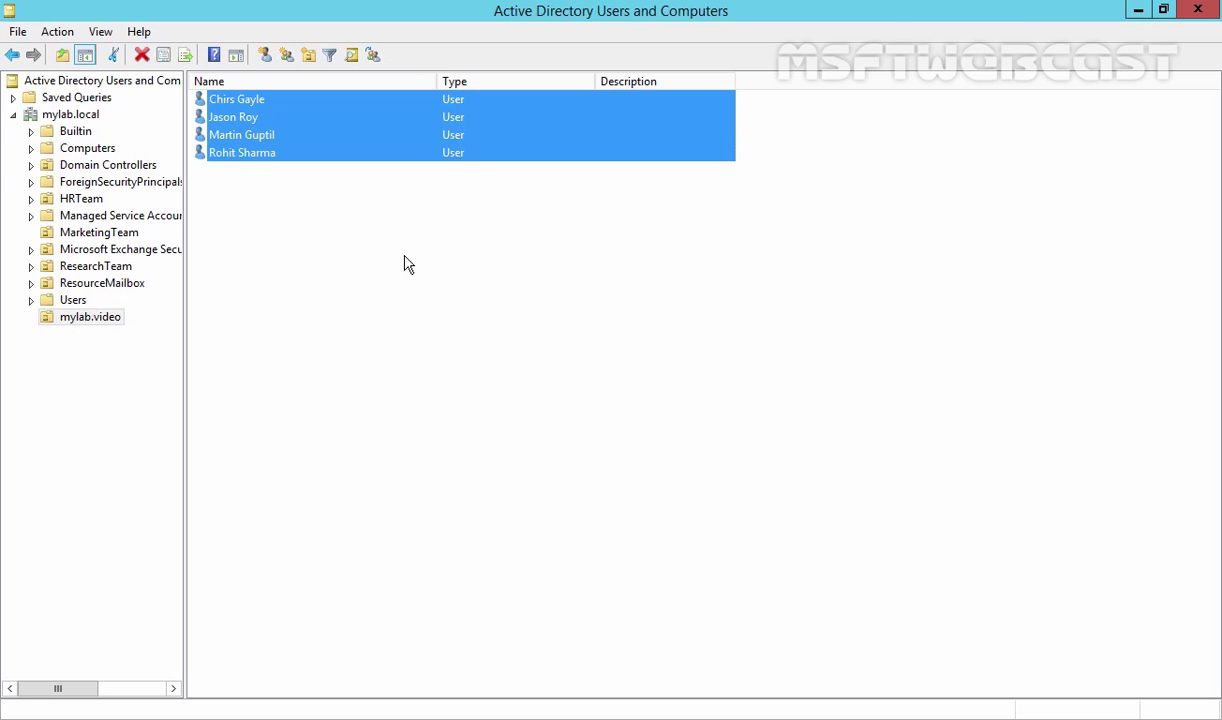
Step: Scope the policy with a Recipient container rule of mylab.local/mylab.video and save it
click(1139, 12)
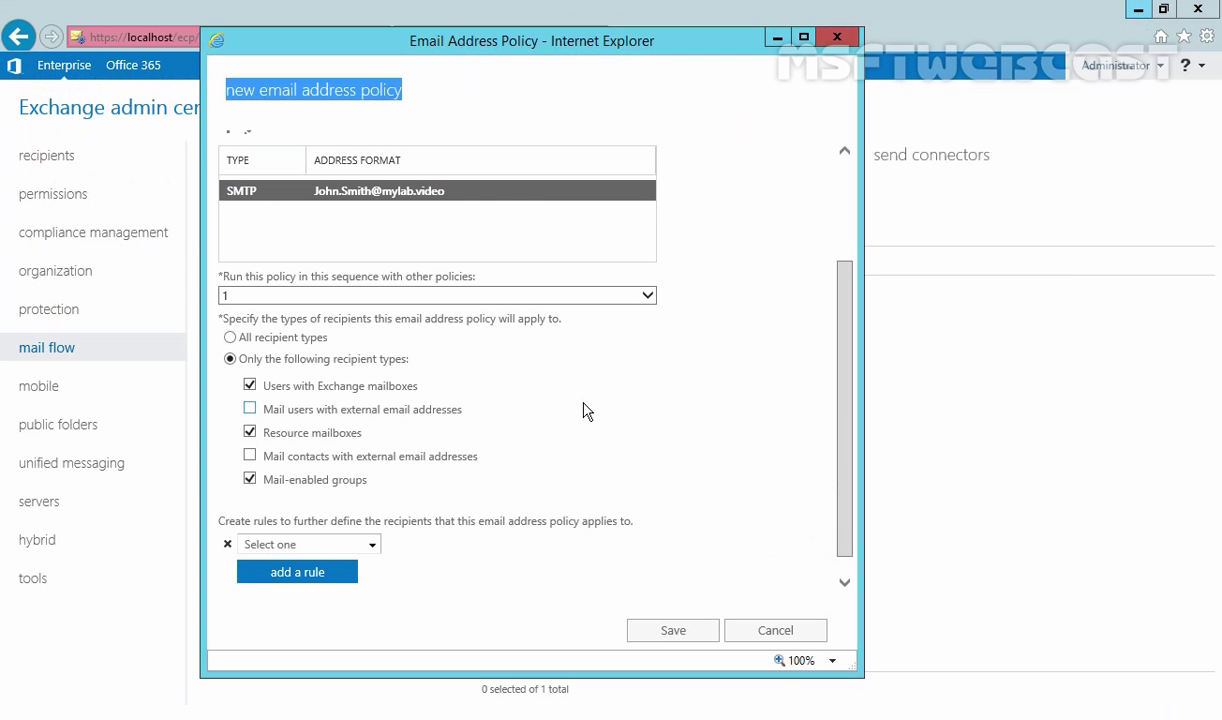
click(372, 546)
click(286, 393)
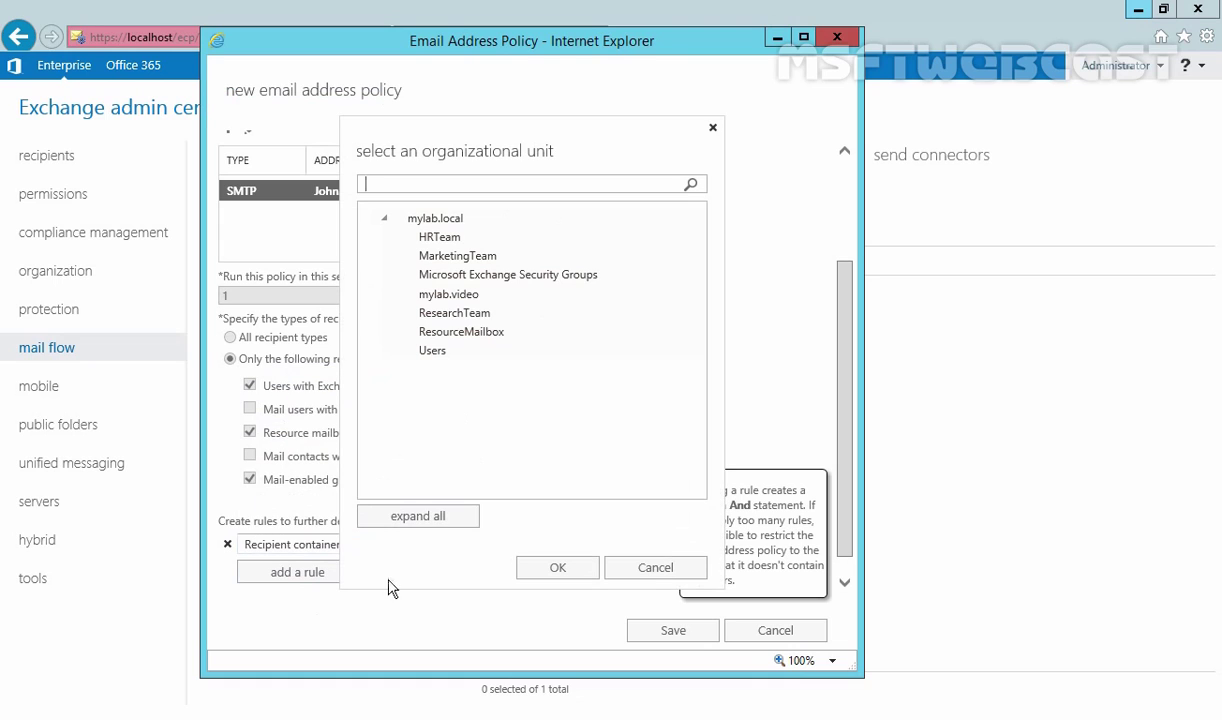
click(448, 298)
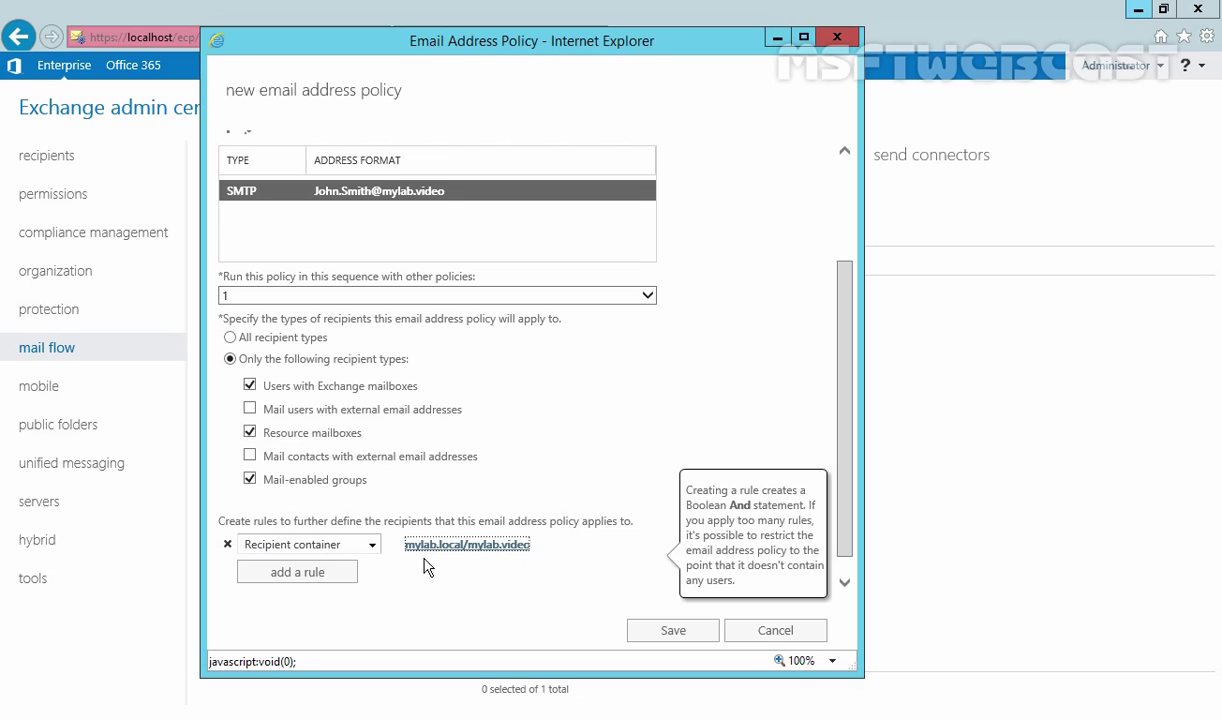
click(673, 632)
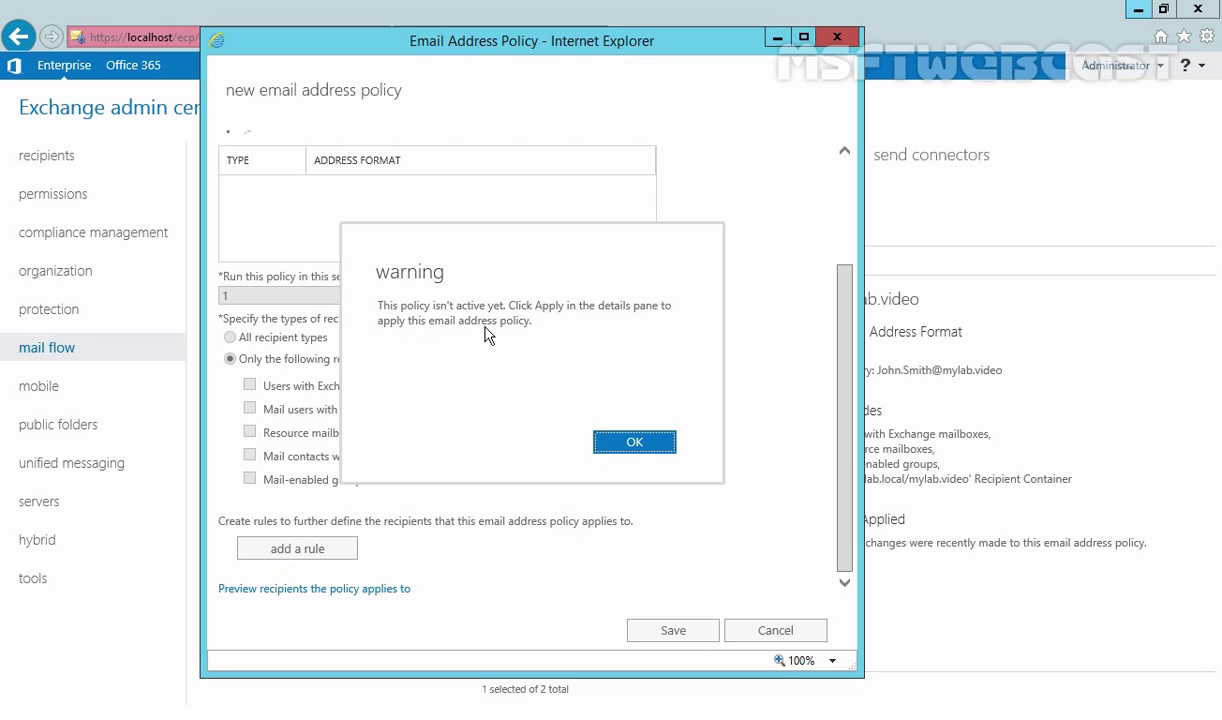
Step: Apply the mylab.video policy after the warning, then go to the recipients list
click(636, 446)
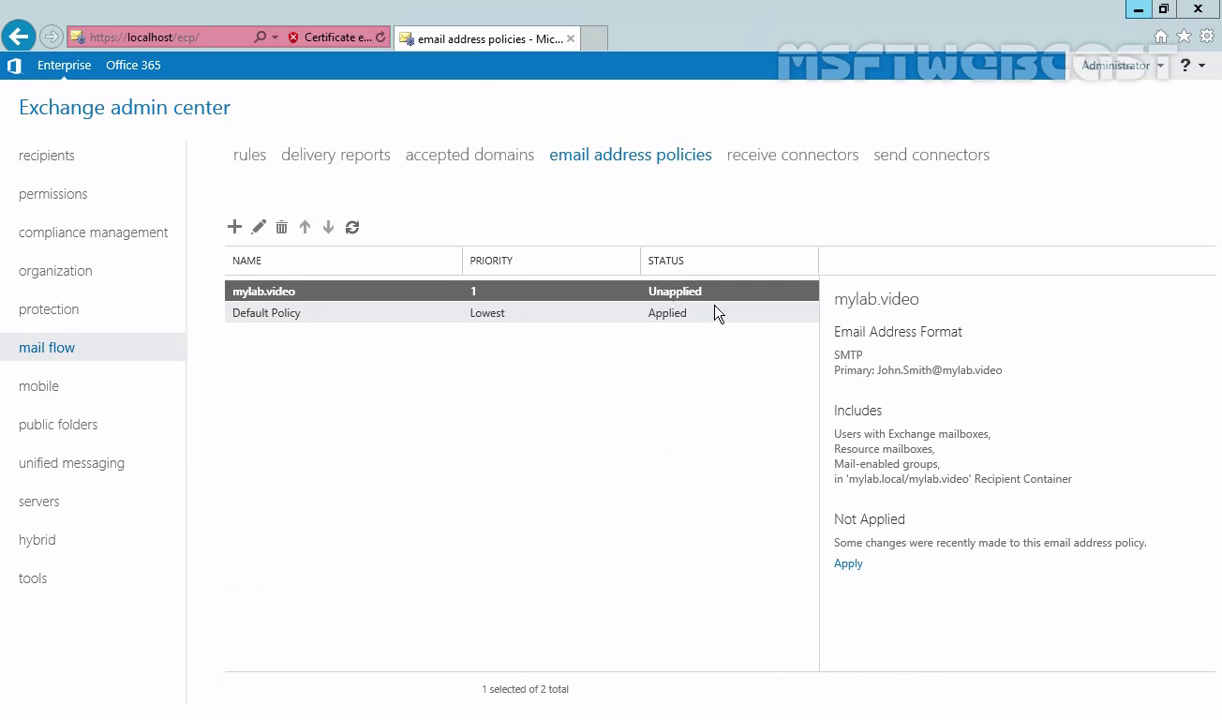
click(848, 564)
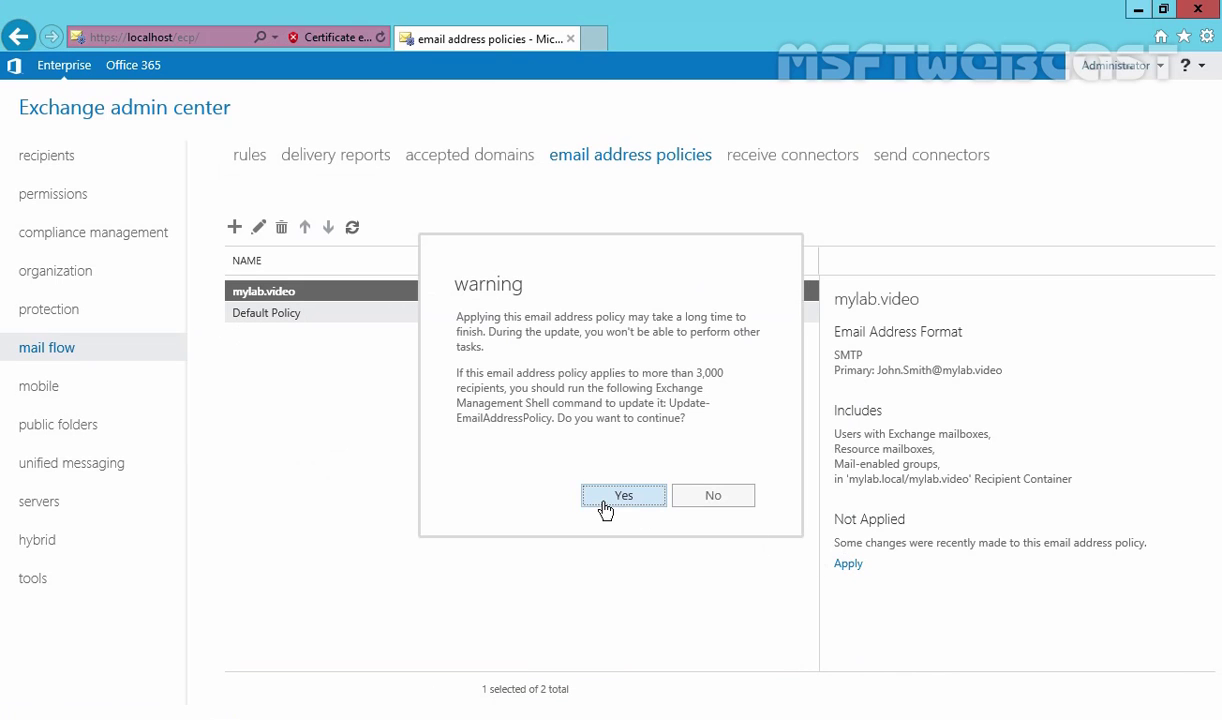
click(604, 497)
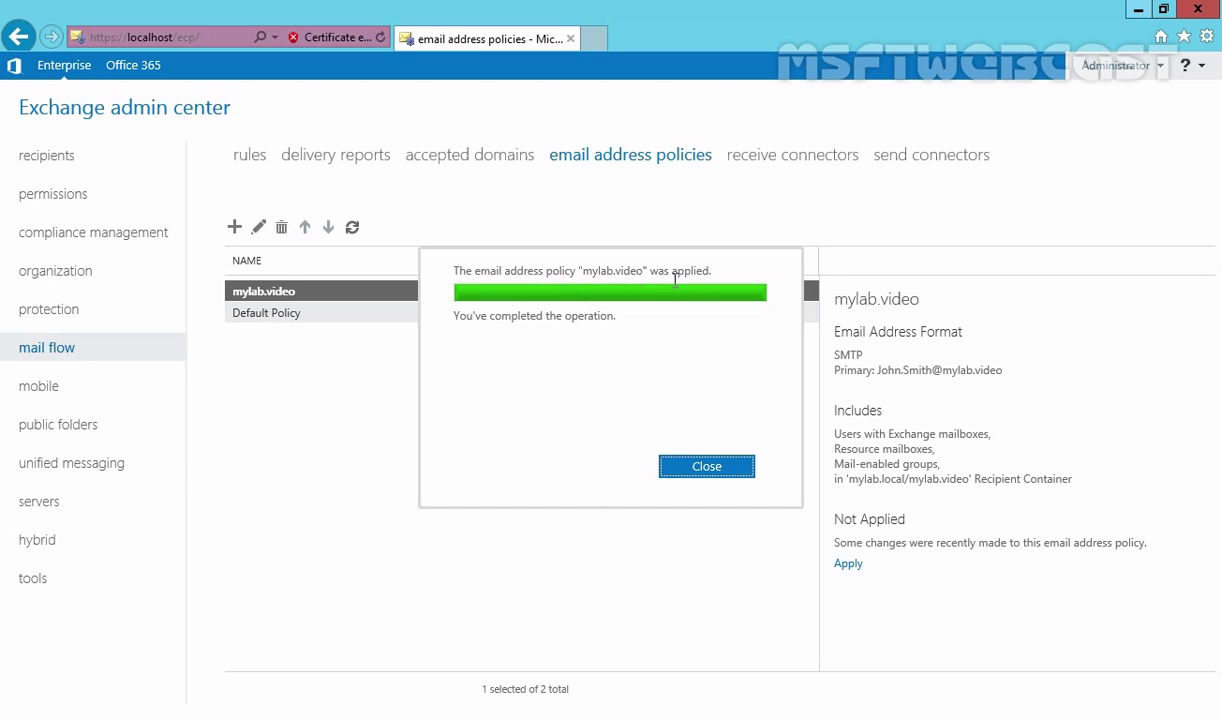
click(700, 470)
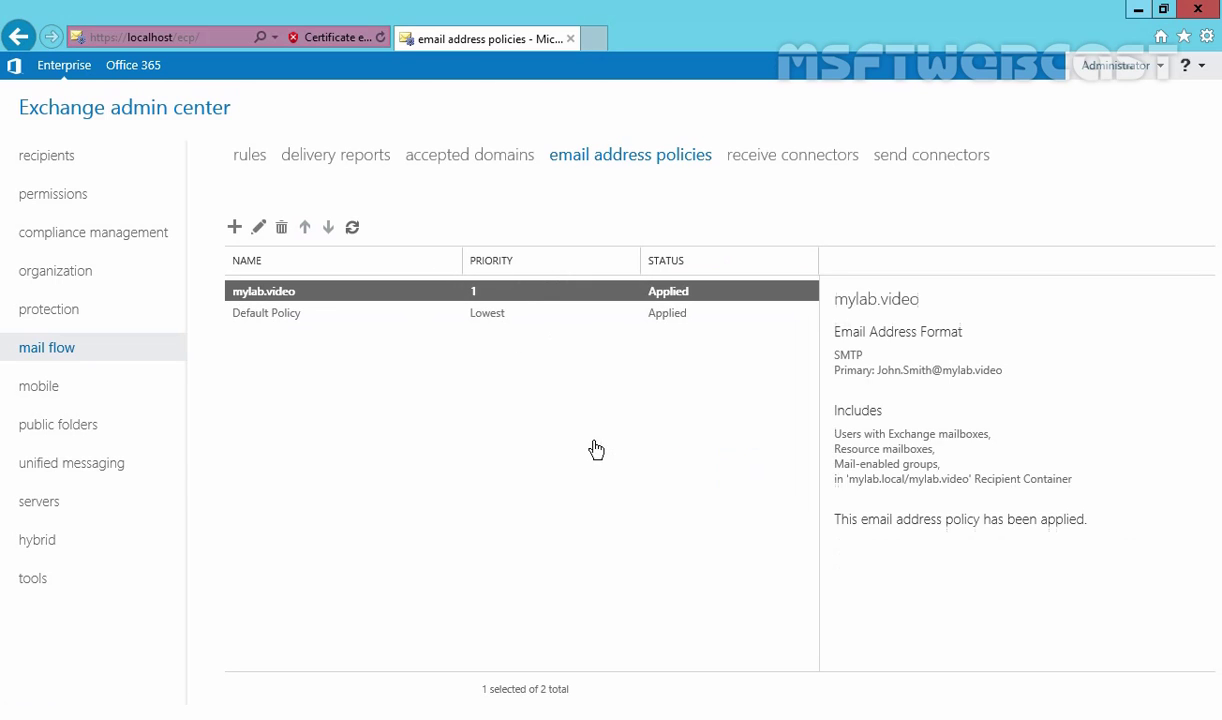
click(45, 155)
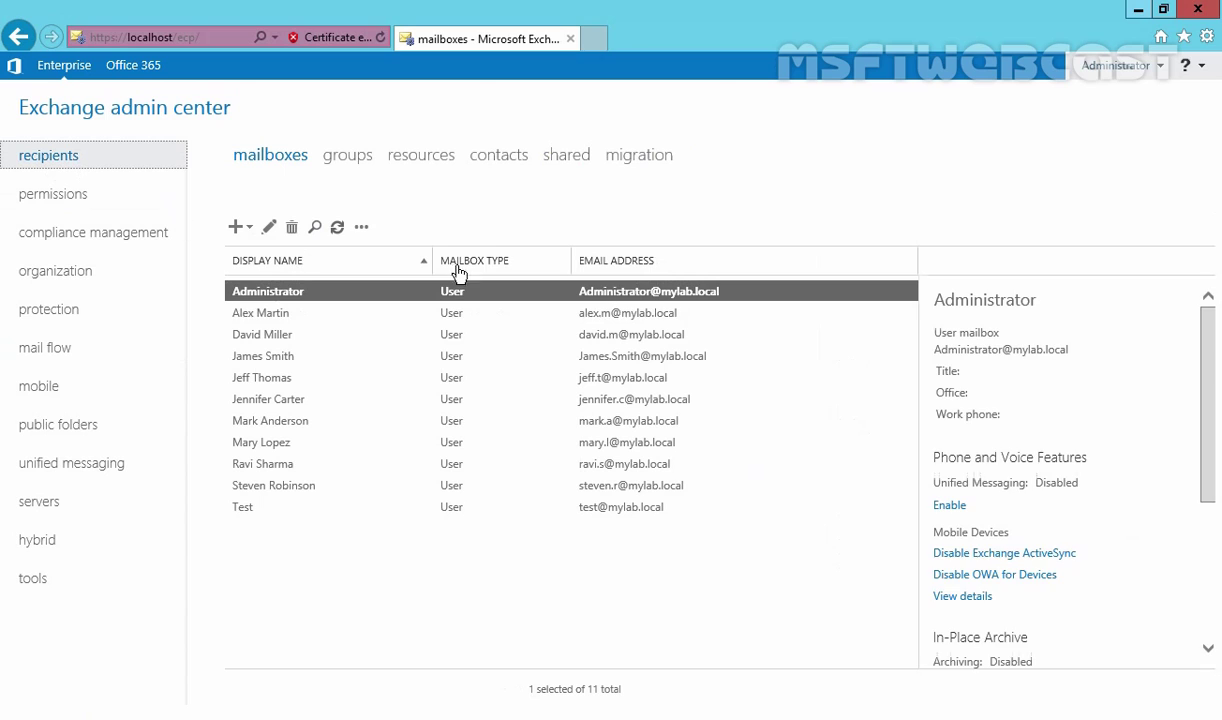
Step: Refresh the mailbox list, clear the selection, and bring up the add-mailbox choices
click(337, 227)
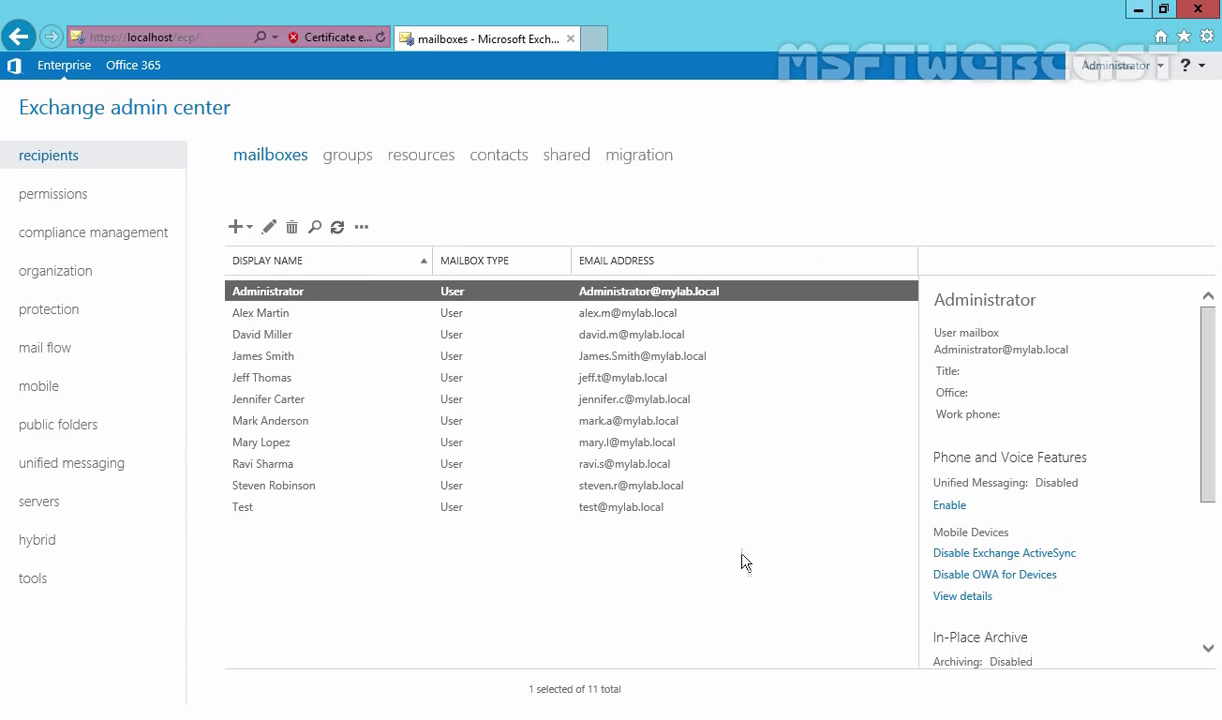
ctrl+click(612, 295)
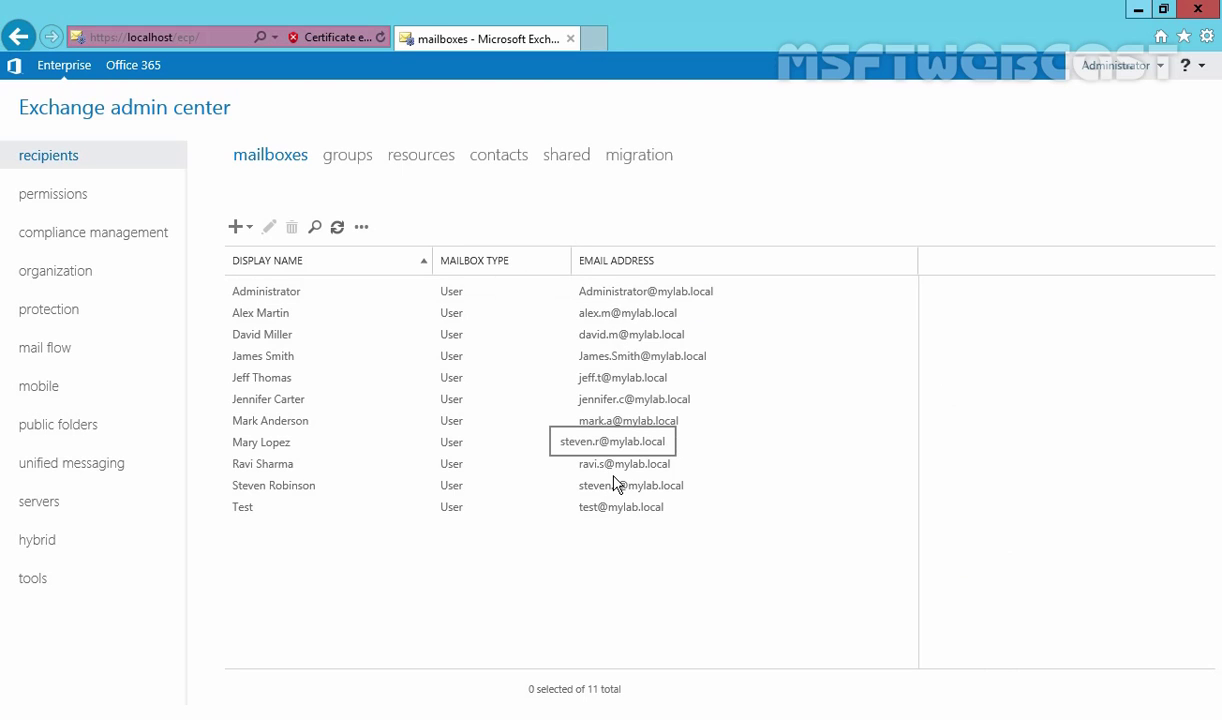
click(237, 228)
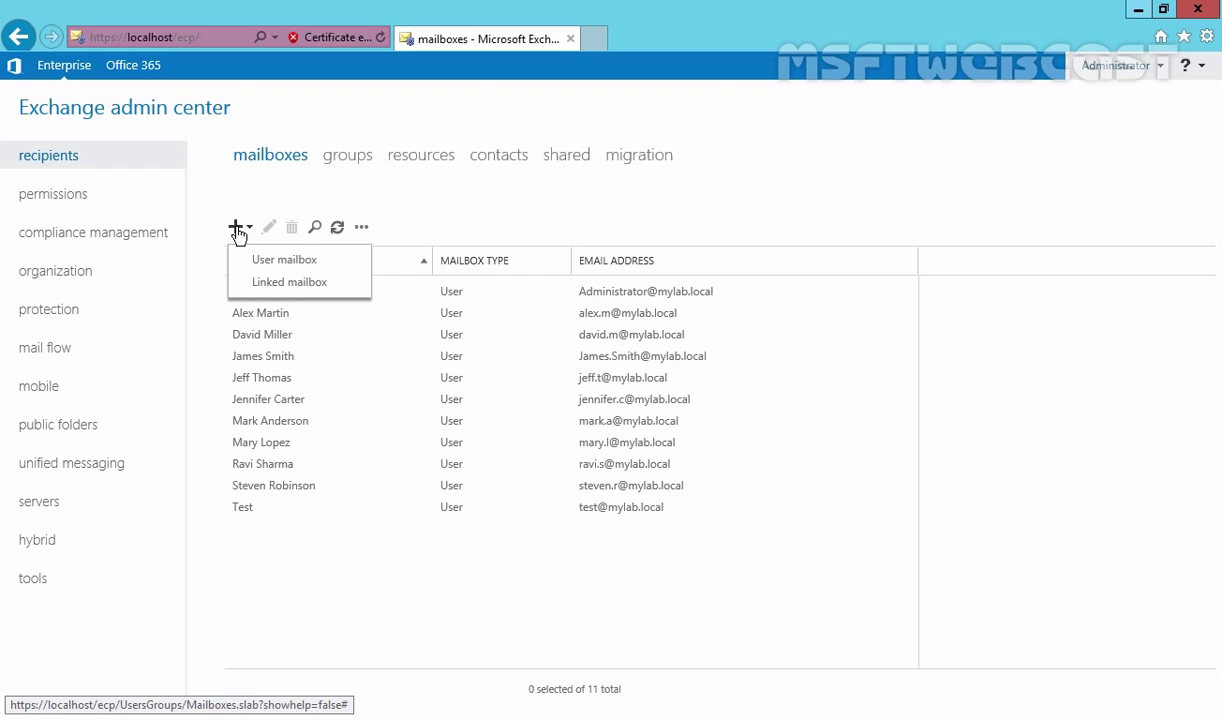
Step: Create a user mailbox with an alias for the first existing user in the mylab.video OU
click(263, 262)
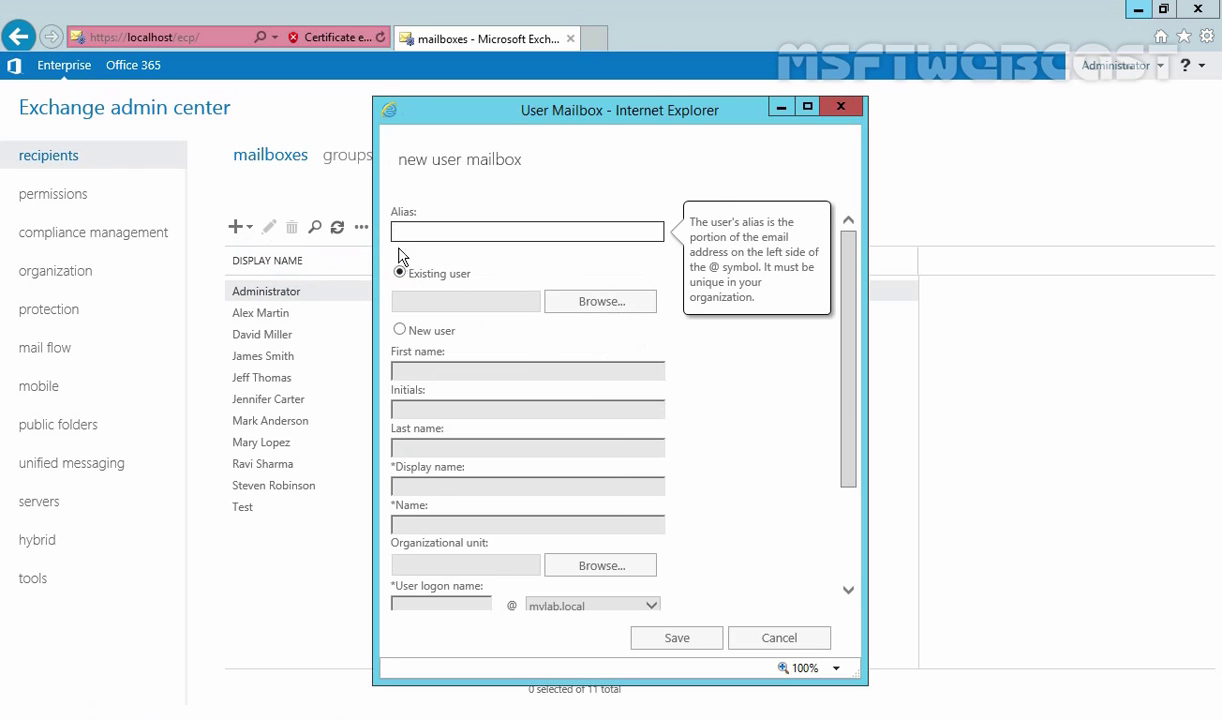
text(Chris)
click(600, 308)
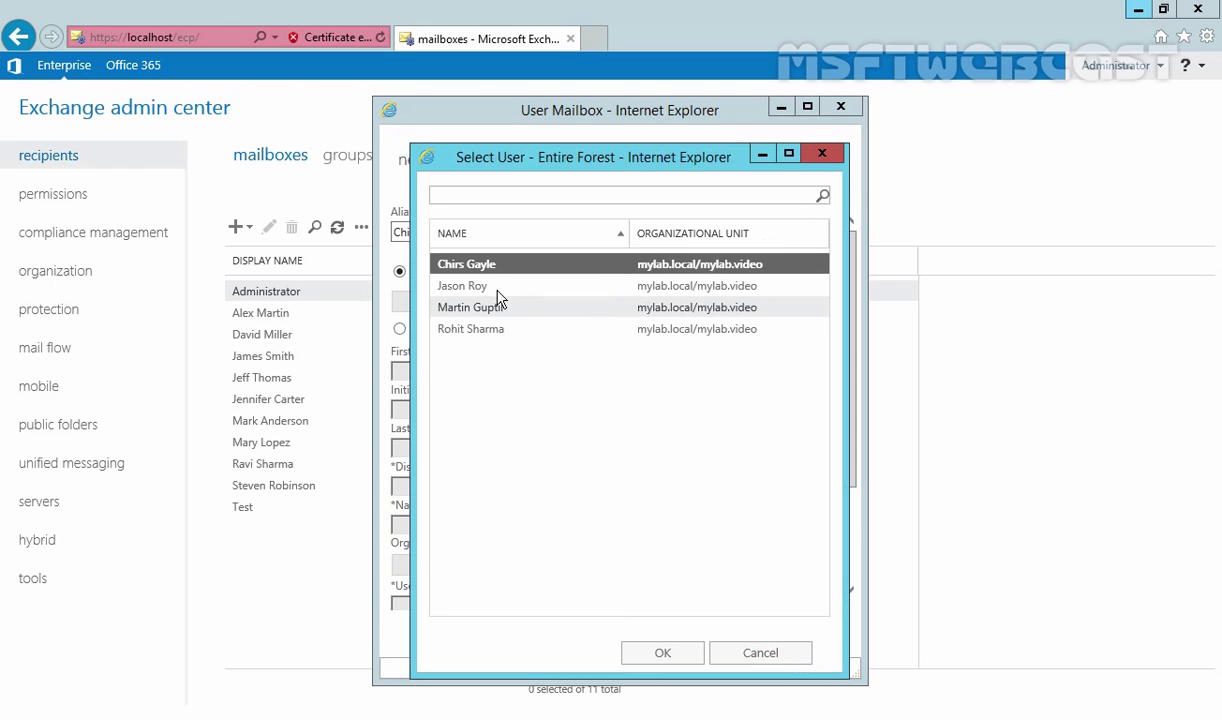
double_click(480, 268)
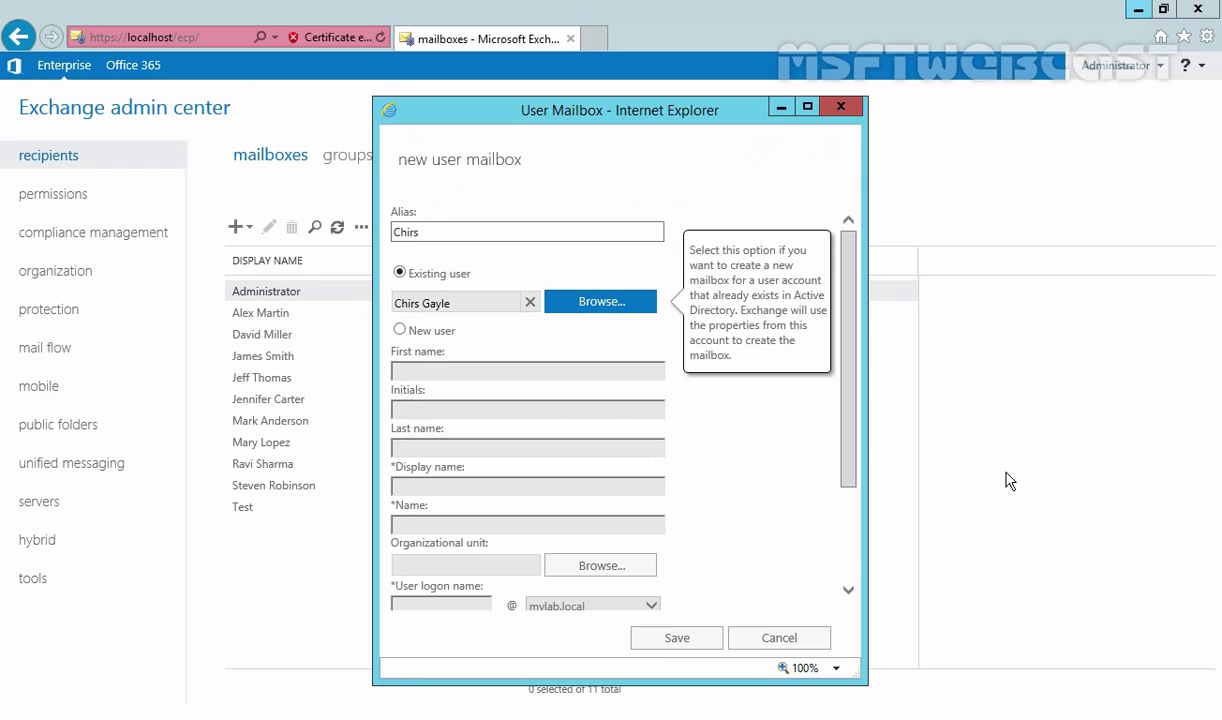
Step: Store the new mailbox in database MDB01 and save it
drag(851, 409, 843, 614)
click(440, 596)
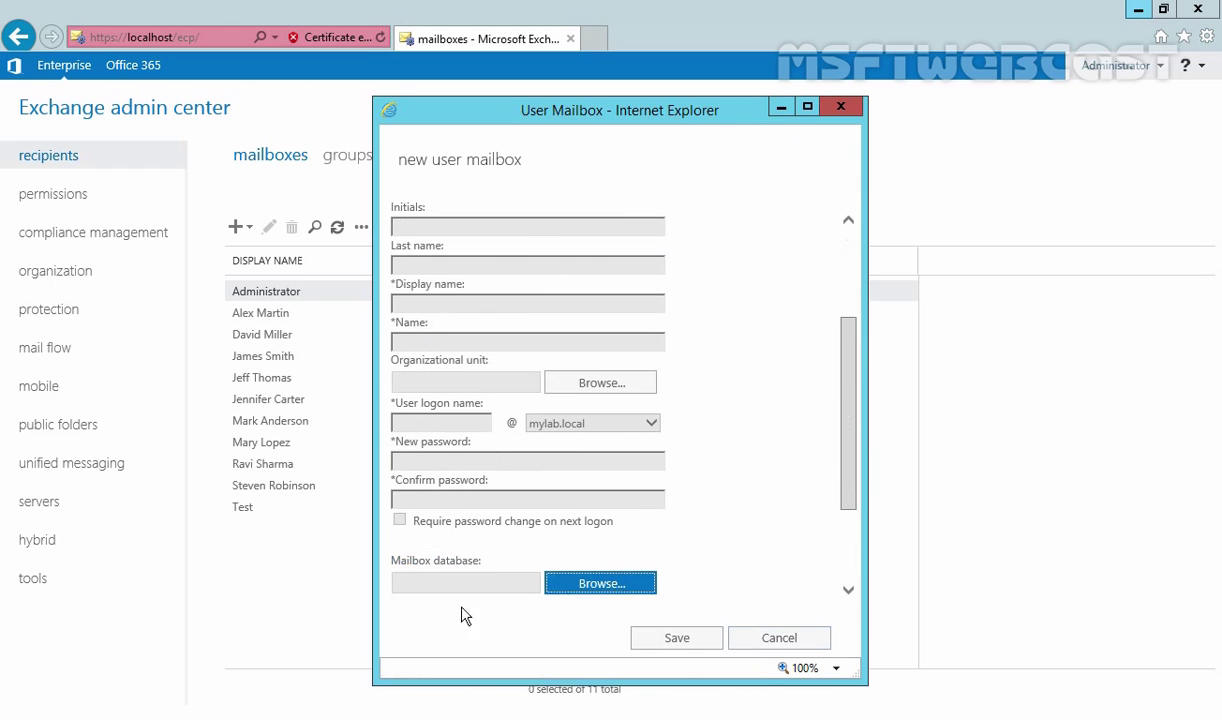
click(636, 507)
click(425, 226)
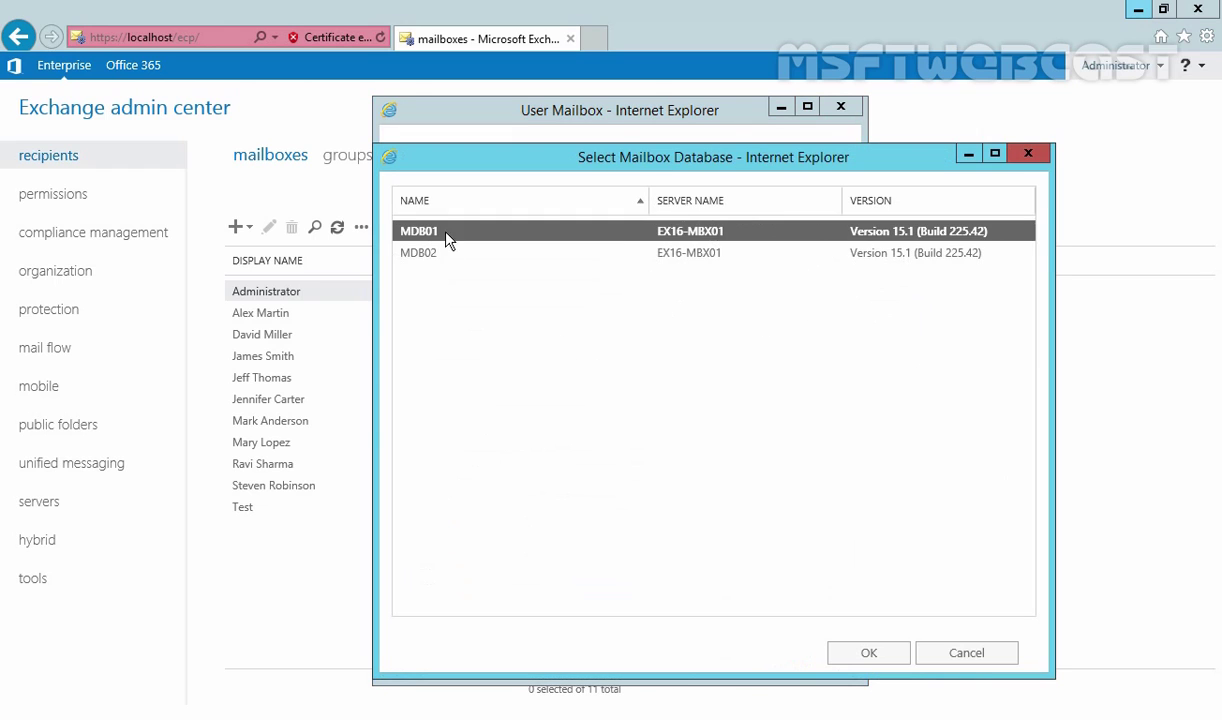
click(869, 653)
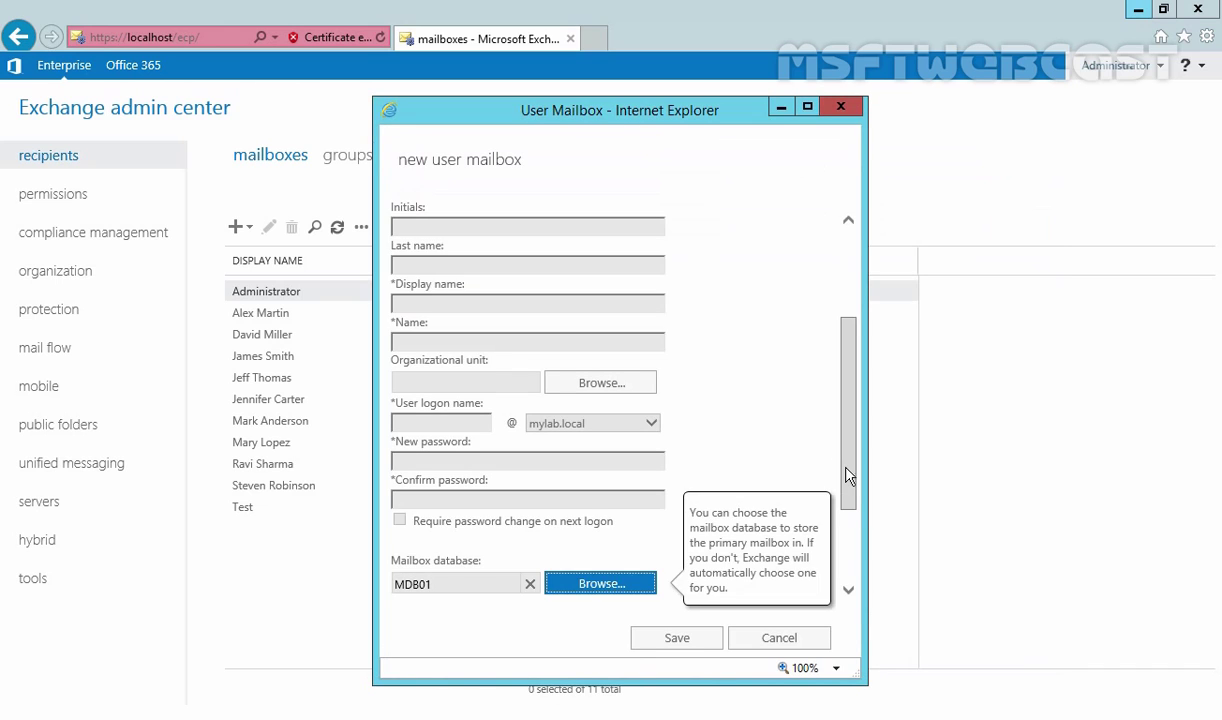
scroll(862, 610, down, 3)
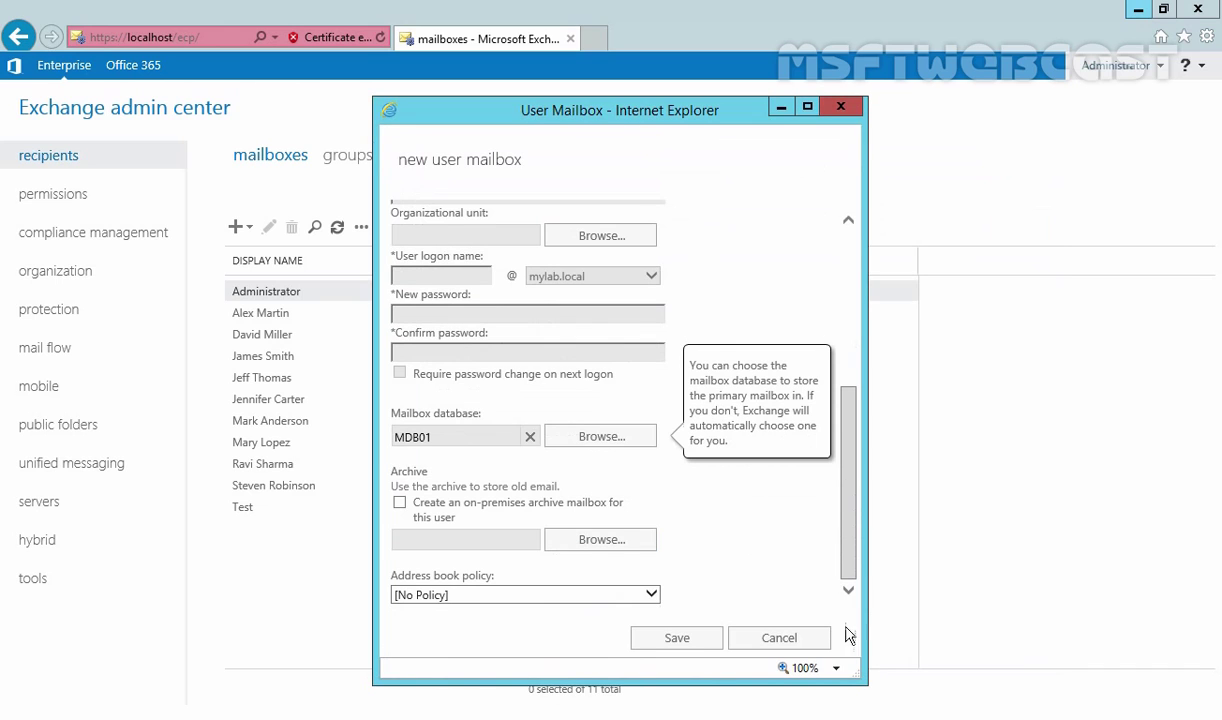
click(676, 638)
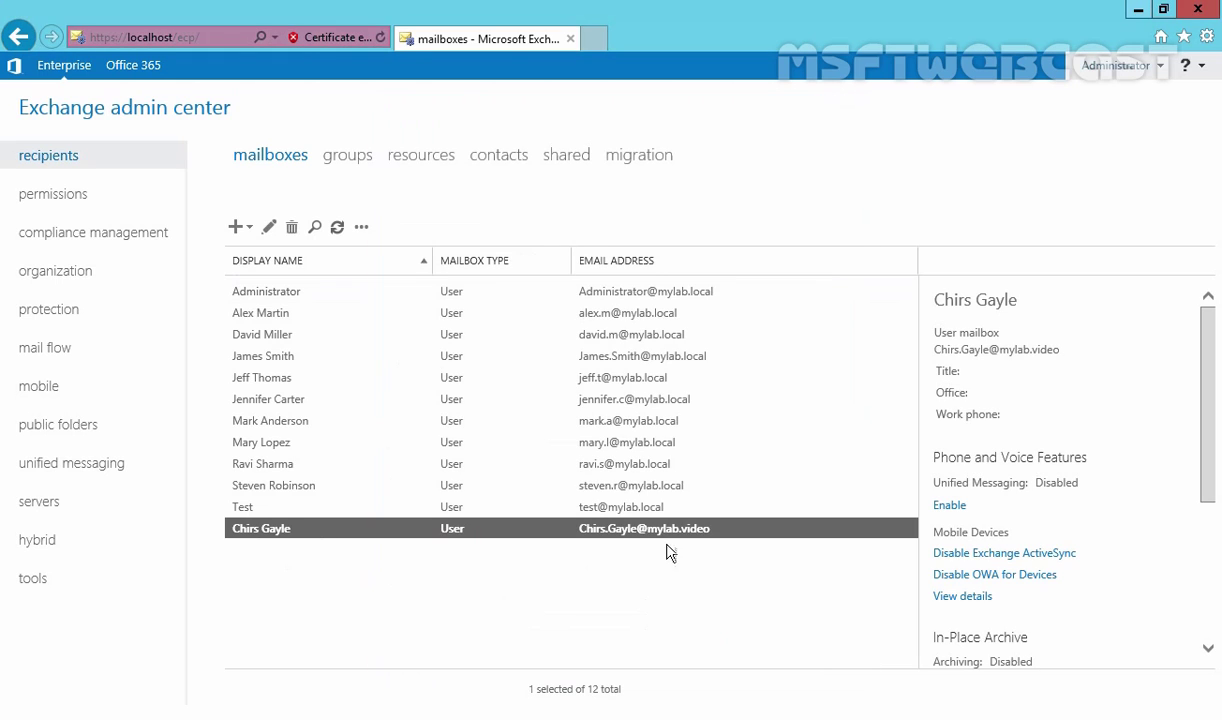
click(606, 536)
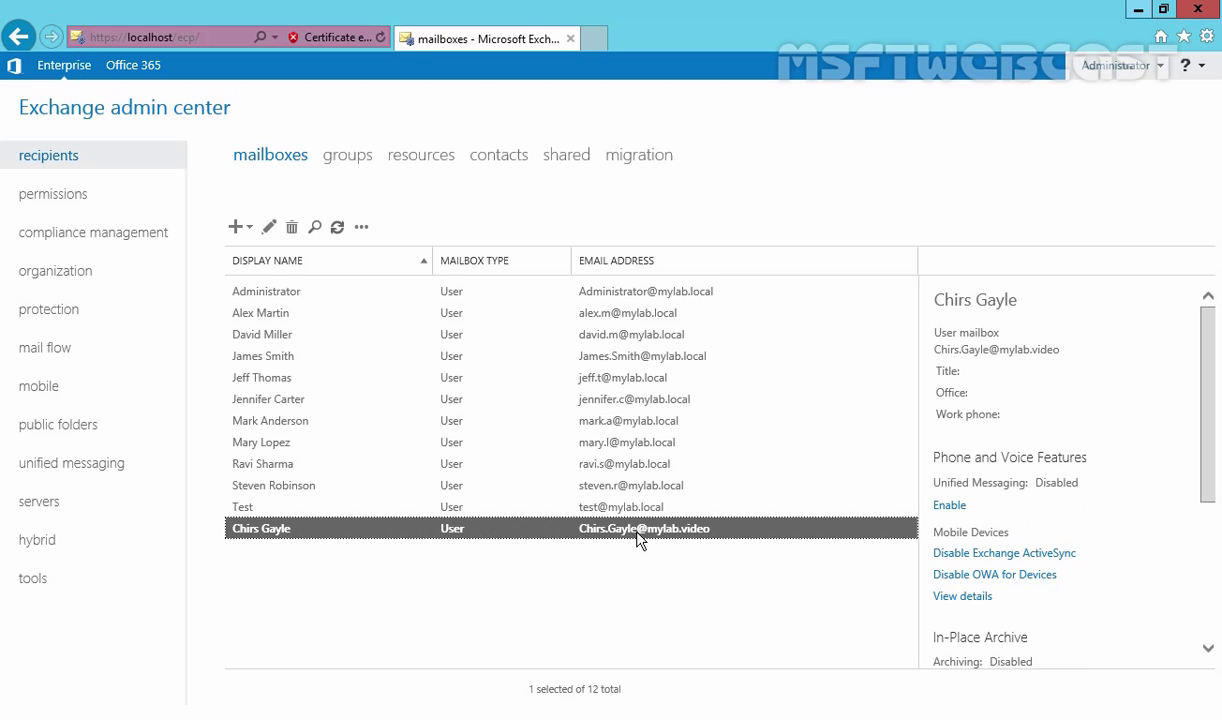